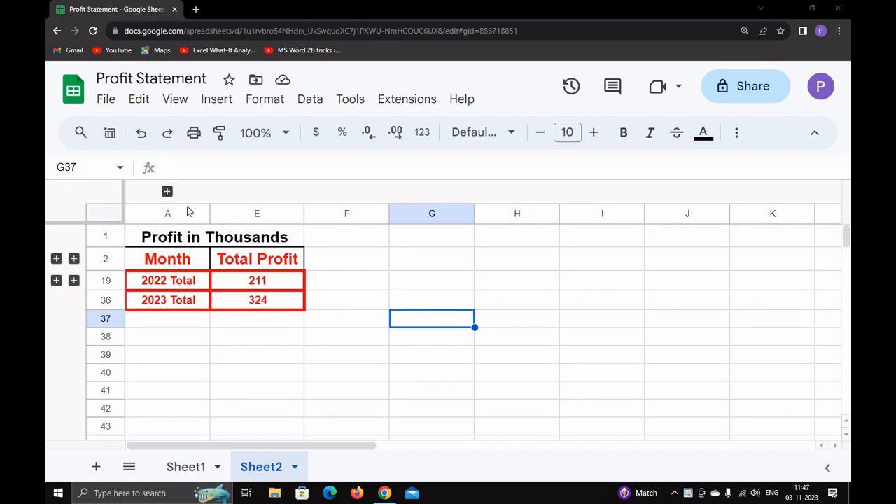
Step: Toggle the Punjab, Delhi and Haryana region columns open and closed, leaving them hidden
left_click(167, 191)
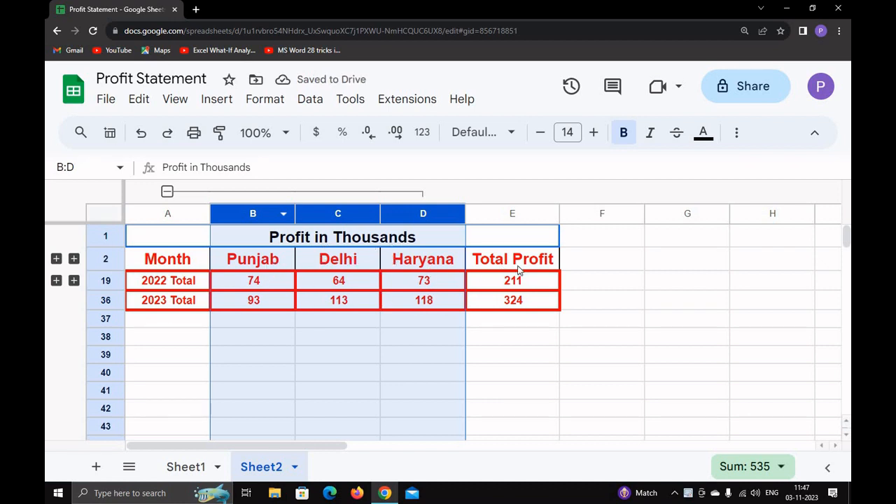
left_click(594, 319)
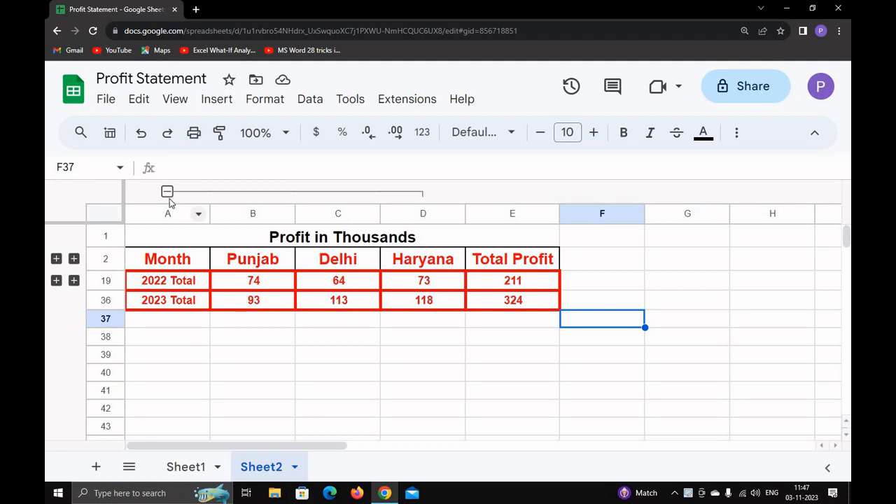
left_click(168, 191)
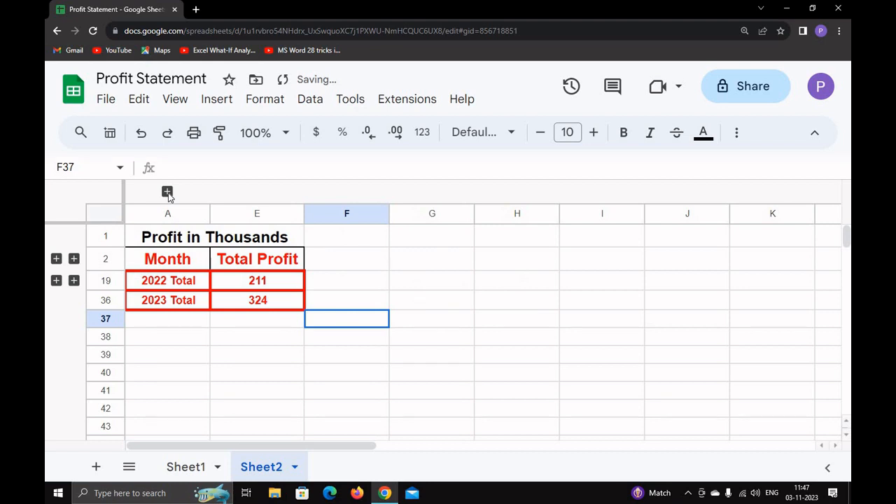
left_click(167, 192)
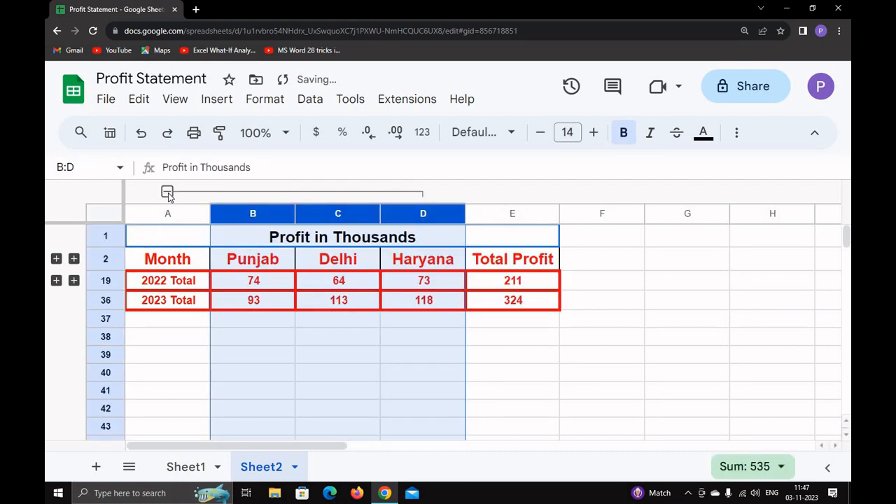
left_click(167, 192)
left_click(365, 287)
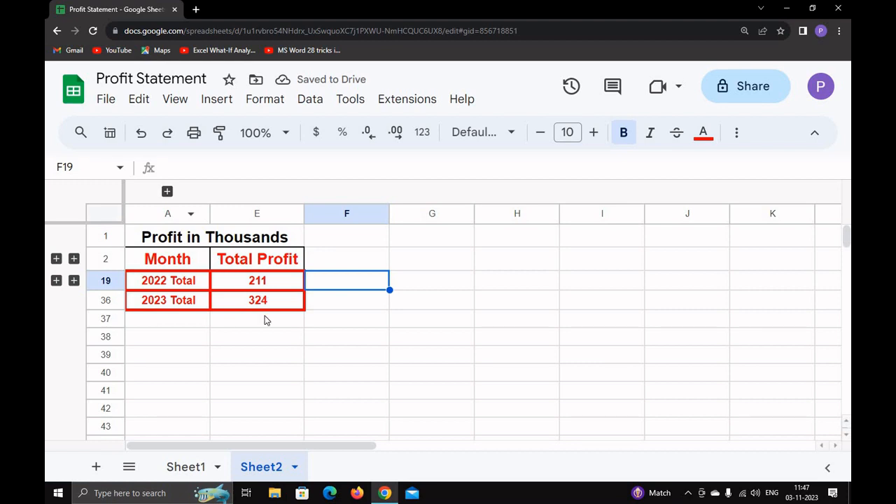
left_click(167, 192)
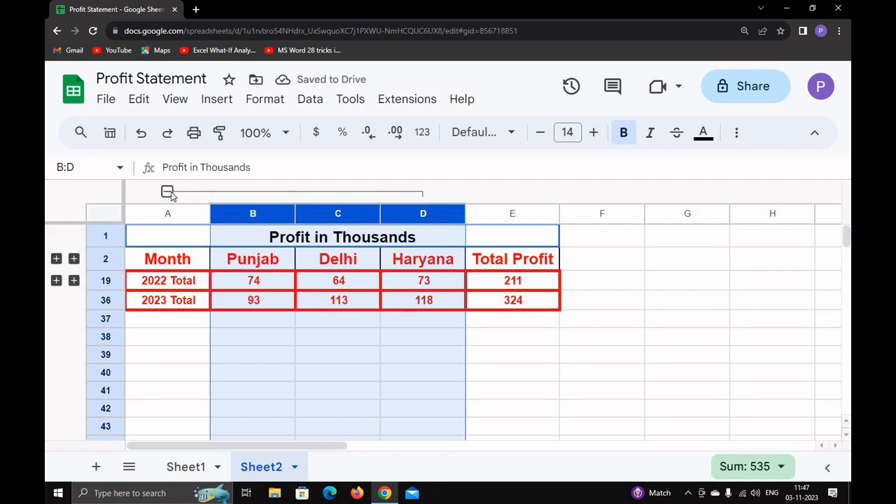
left_click(167, 192)
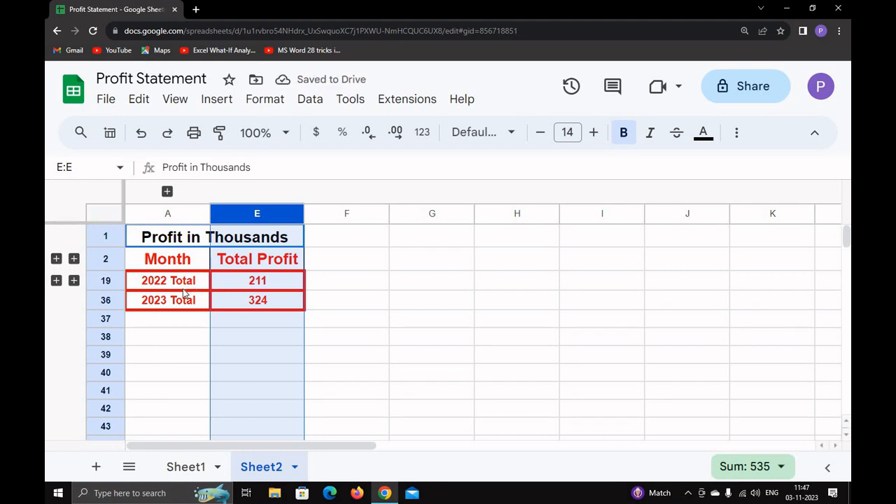
Step: Expand and collapse each 2022 quarter's month rows to test the existing groups
left_click(56, 258)
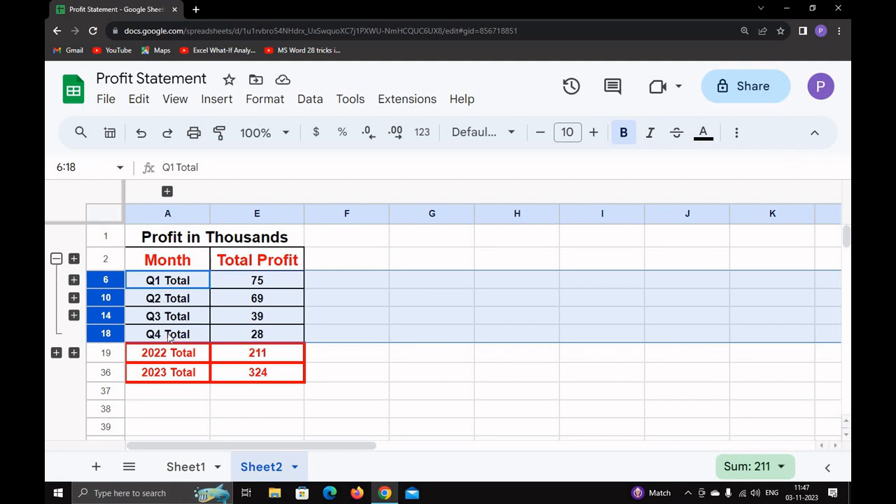
left_click(74, 259)
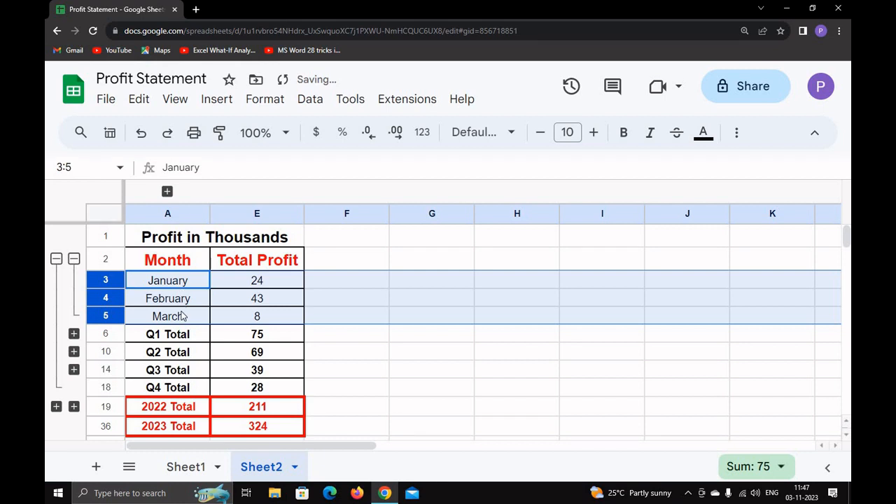
left_click(74, 259)
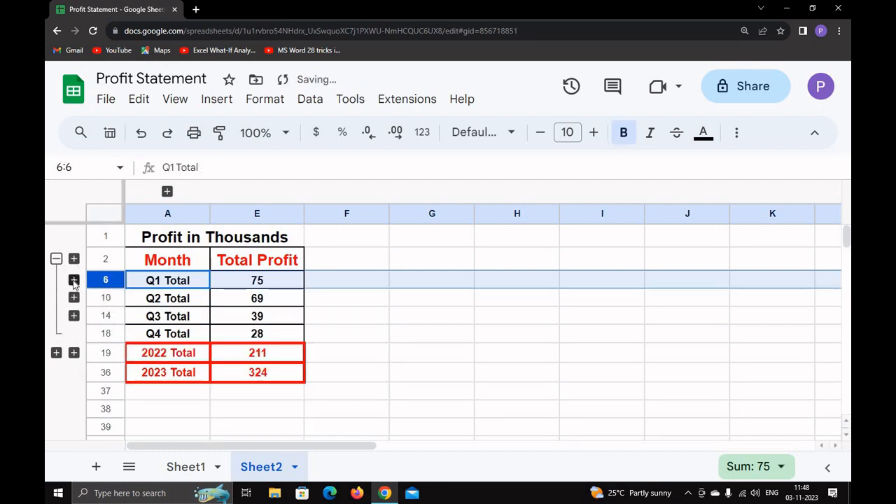
left_click(74, 280)
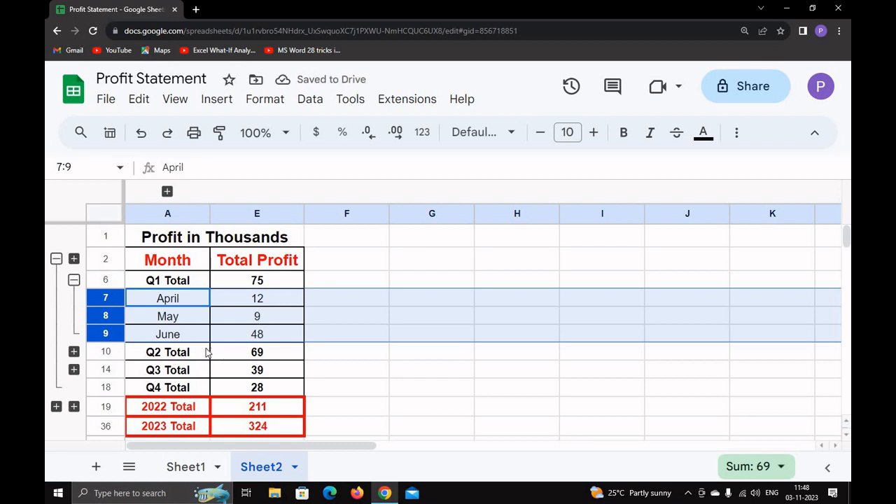
left_click(167, 192)
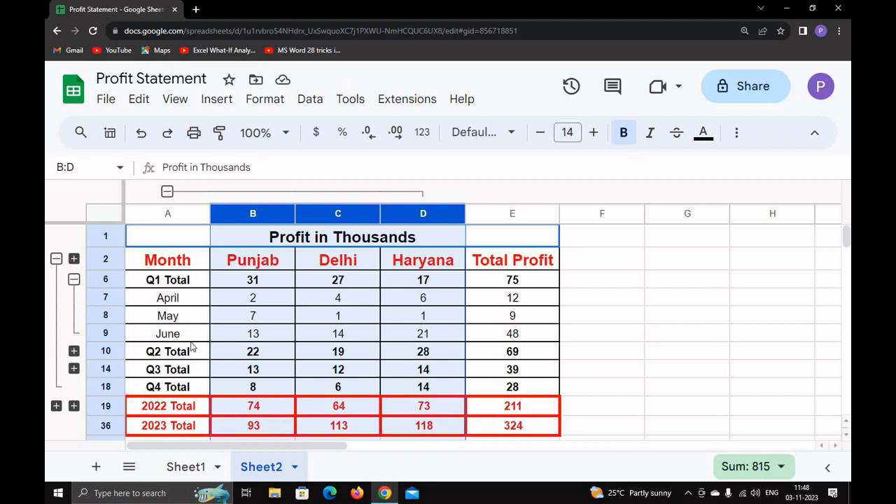
left_click(166, 192)
left_click(73, 280)
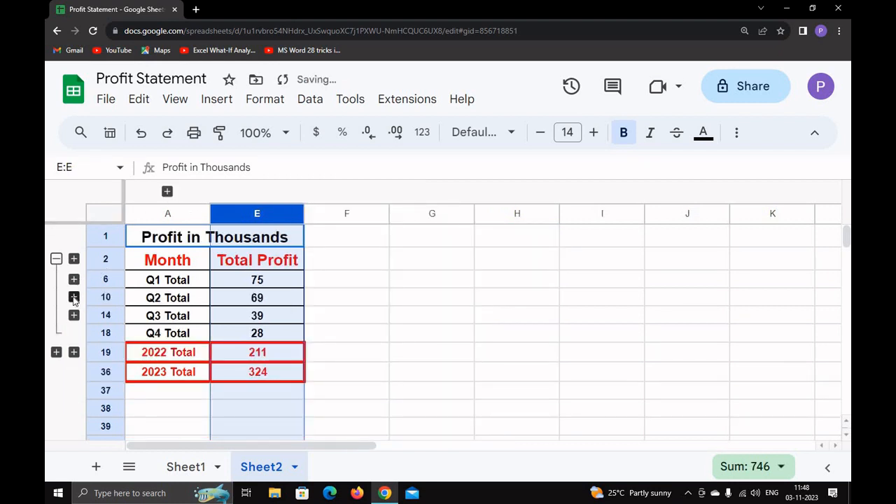
left_click(73, 297)
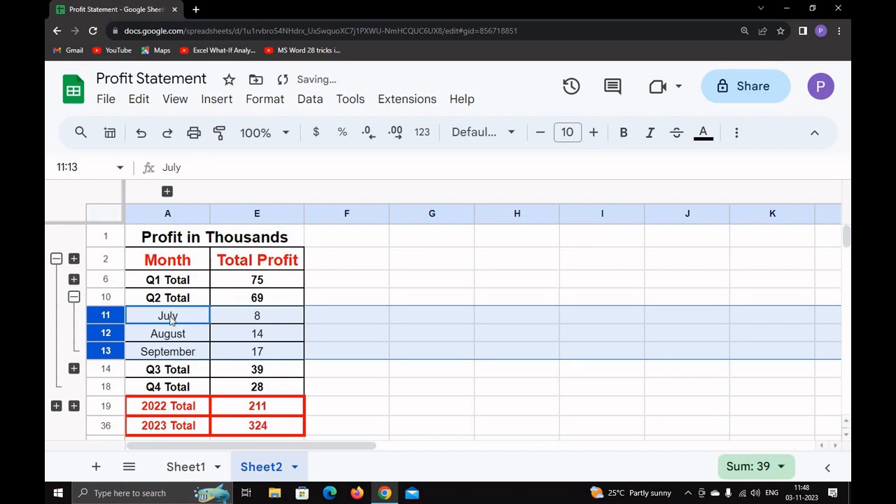
left_click(73, 297)
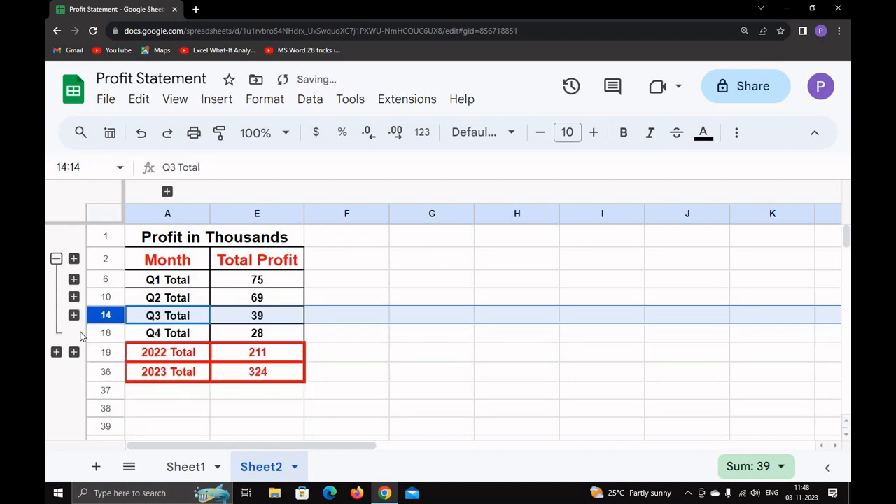
left_click(73, 315)
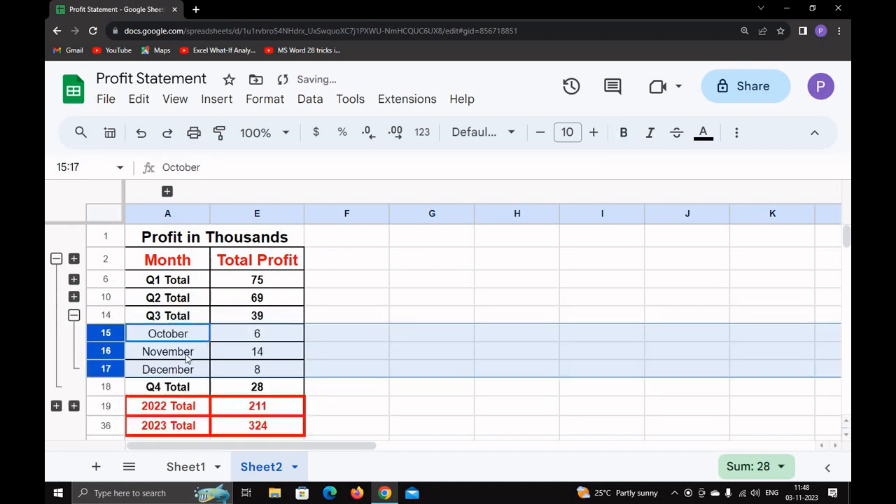
left_click(73, 315)
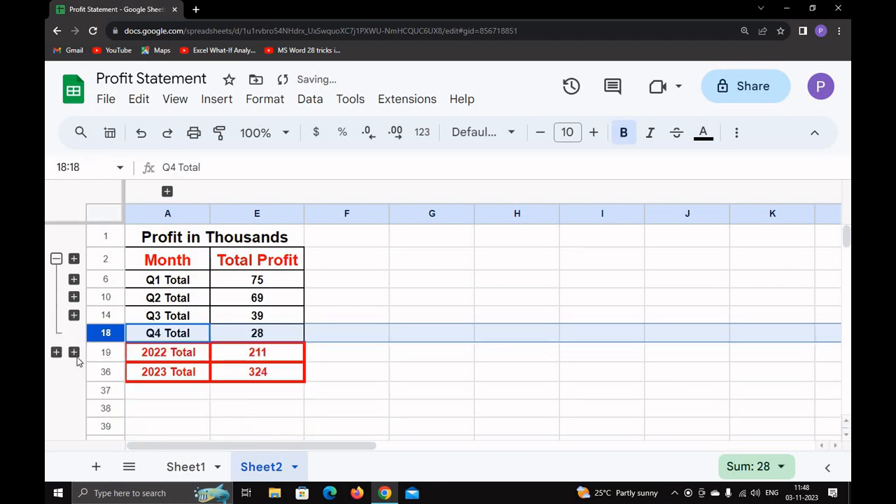
Step: Collapse the 2022 quarters, then test and collapse the 2023 quarter and April–June groups
left_click(56, 259)
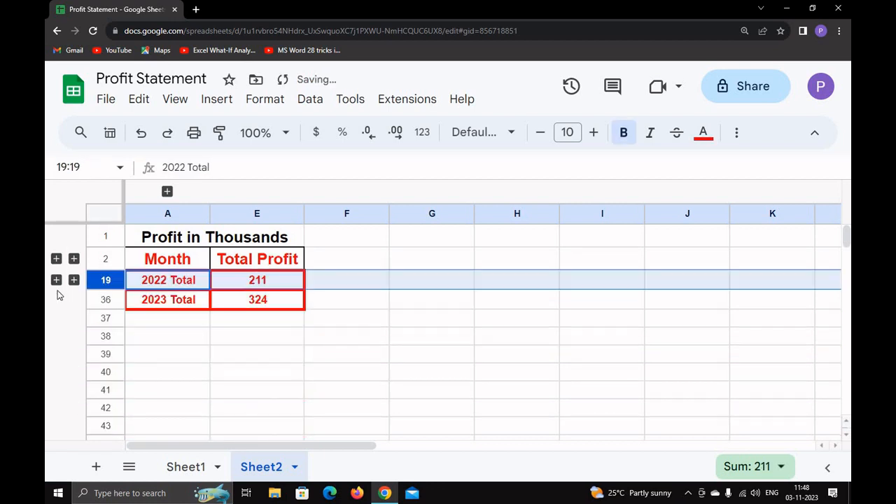
left_click(56, 280)
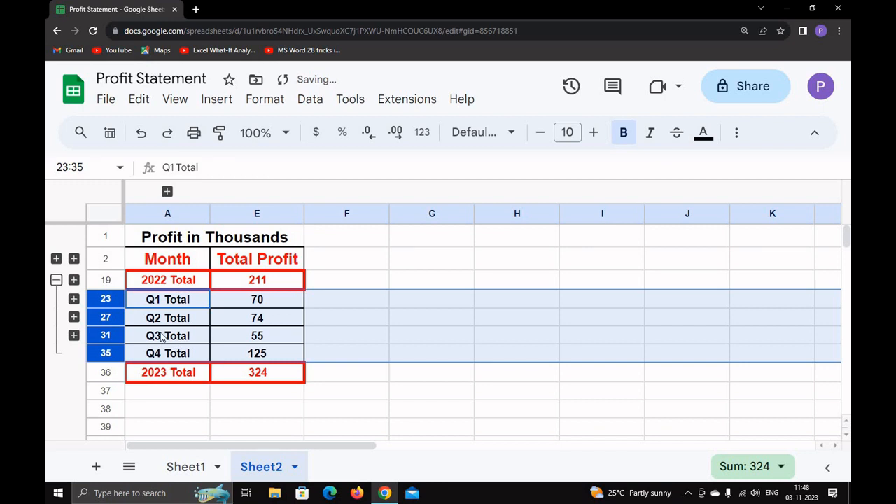
left_click(73, 299)
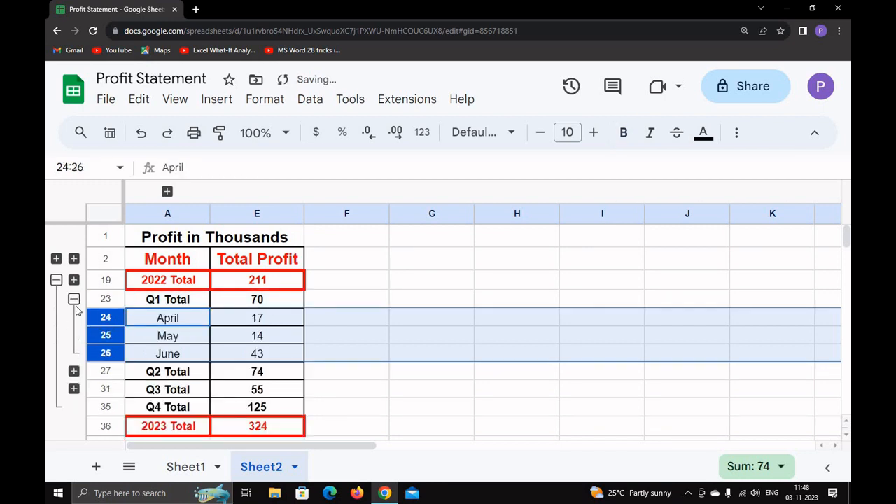
left_click(73, 299)
left_click(56, 281)
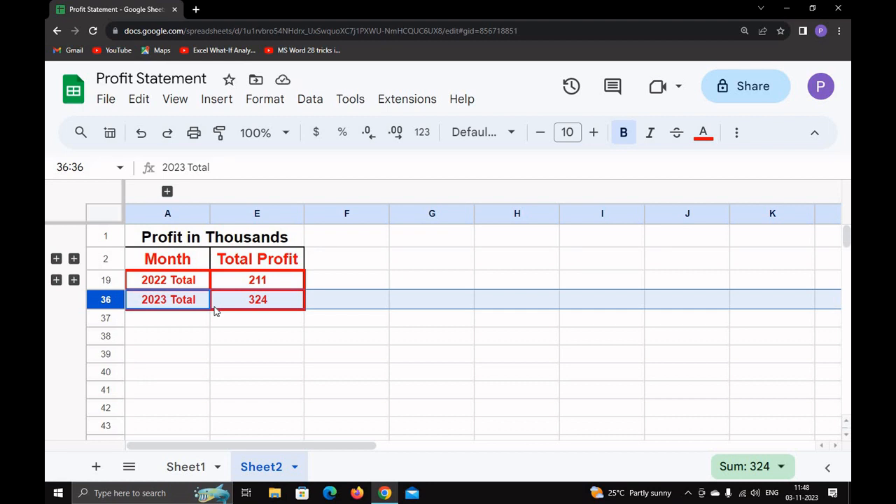
Step: On Sheet1, group rows 3–5 (January–March) and collapse them under Q1 Total
left_click(185, 467)
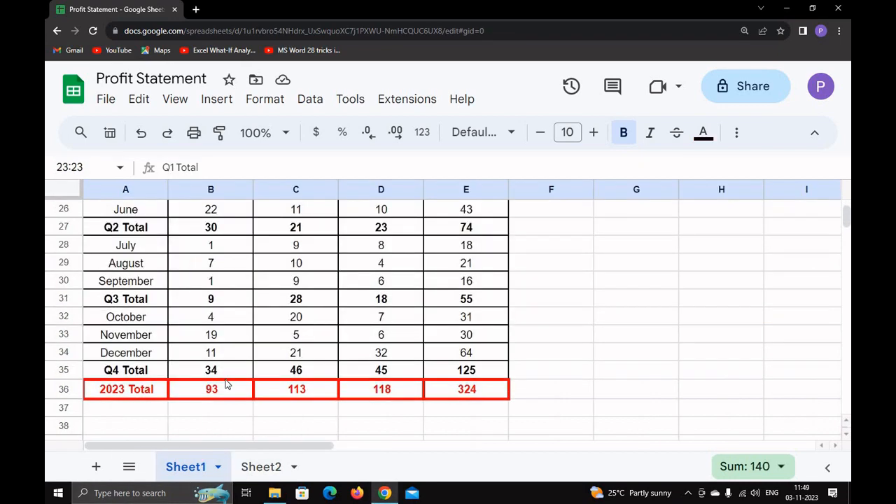
scroll(225, 384, "up", 8)
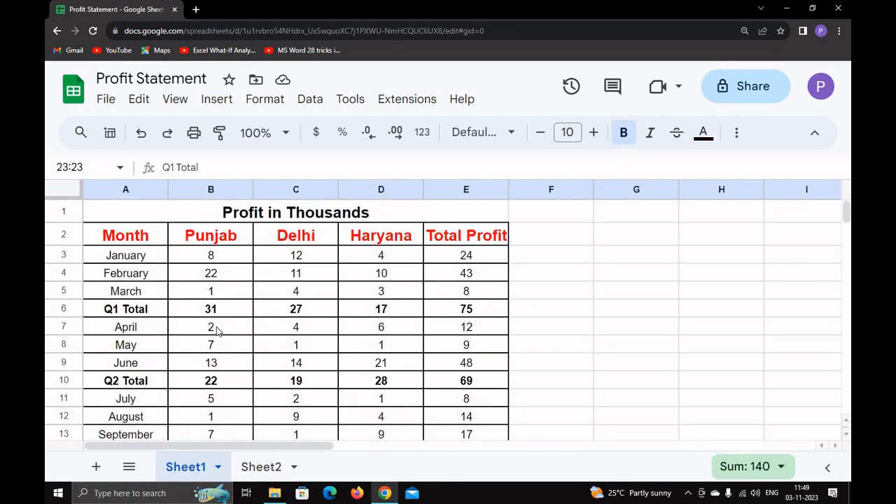
left_click(216, 329)
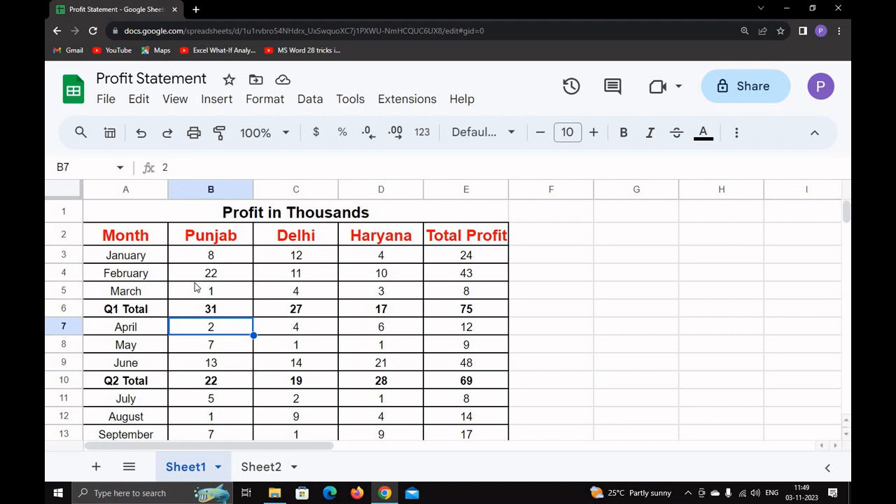
left_click(145, 276)
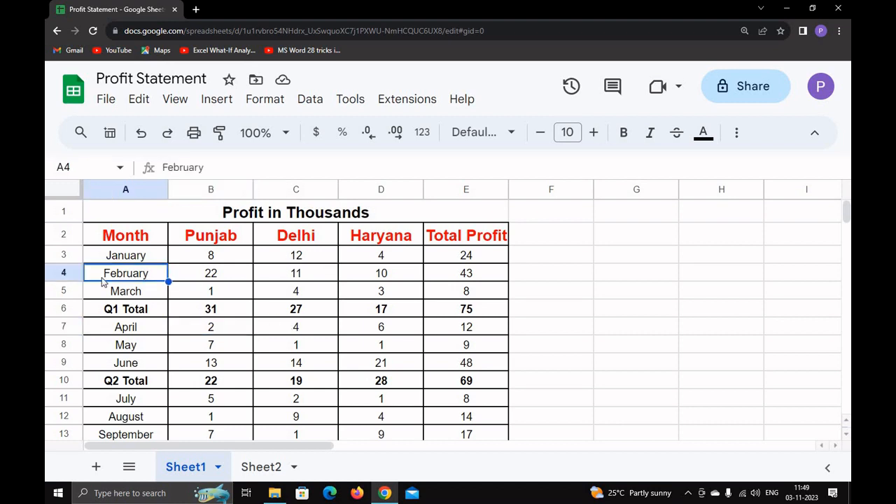
left_click(110, 315)
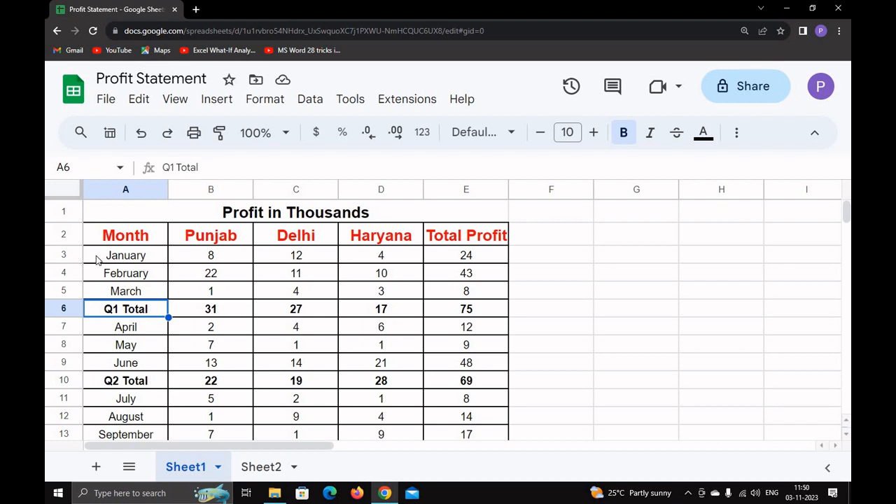
left_click_drag(100, 258, 112, 292)
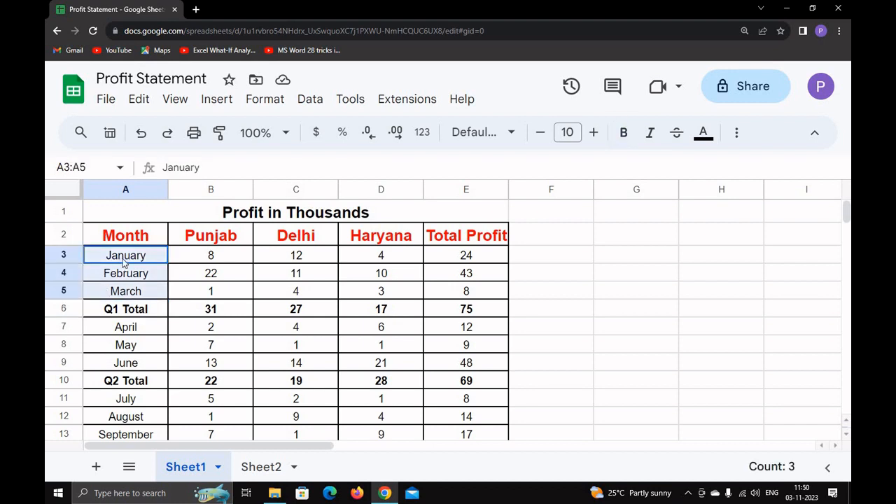
left_click(176, 101)
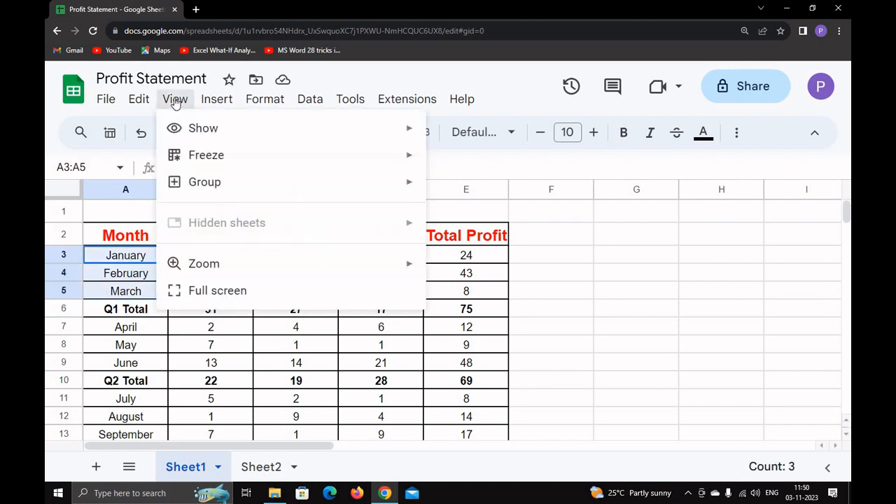
mouse_move(394, 190)
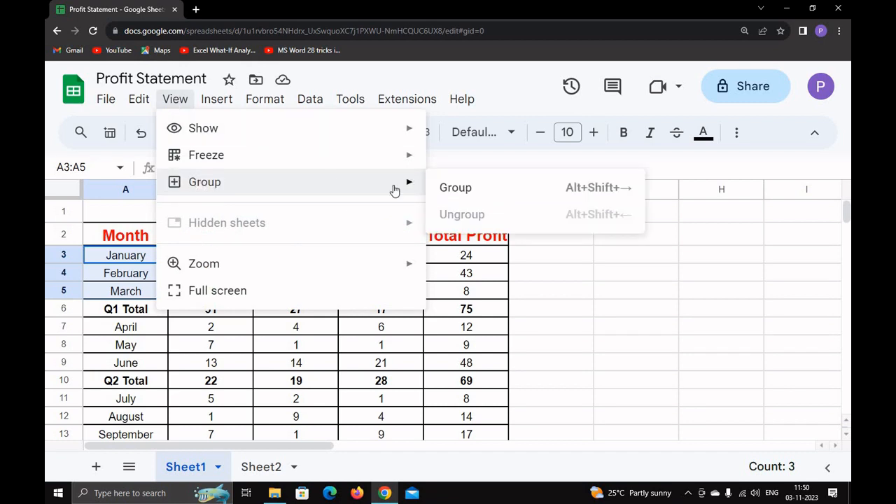
left_click(448, 193)
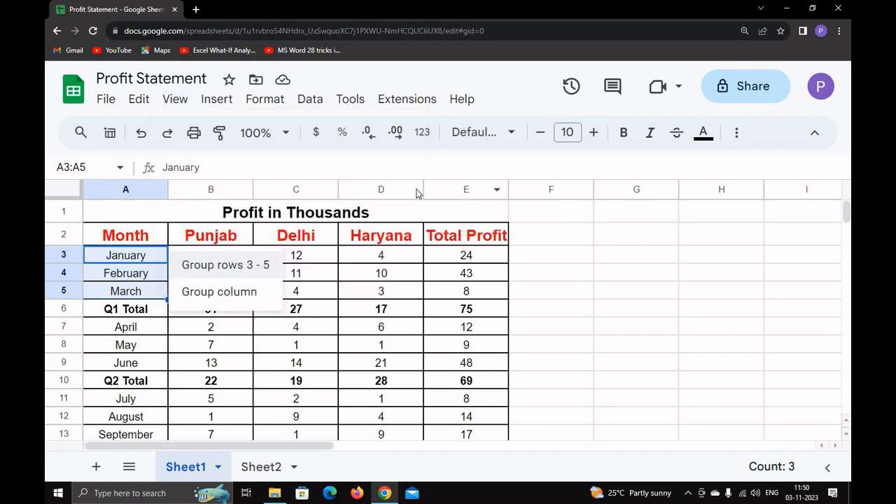
left_click(221, 266)
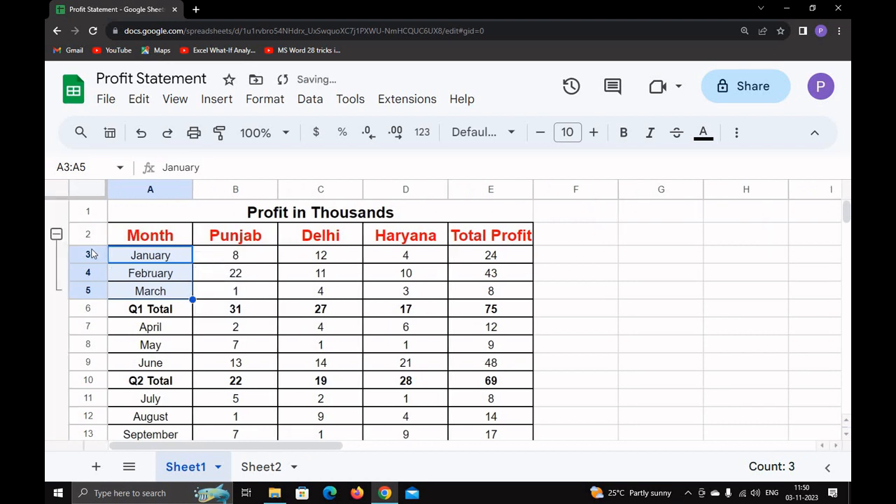
left_click(56, 234)
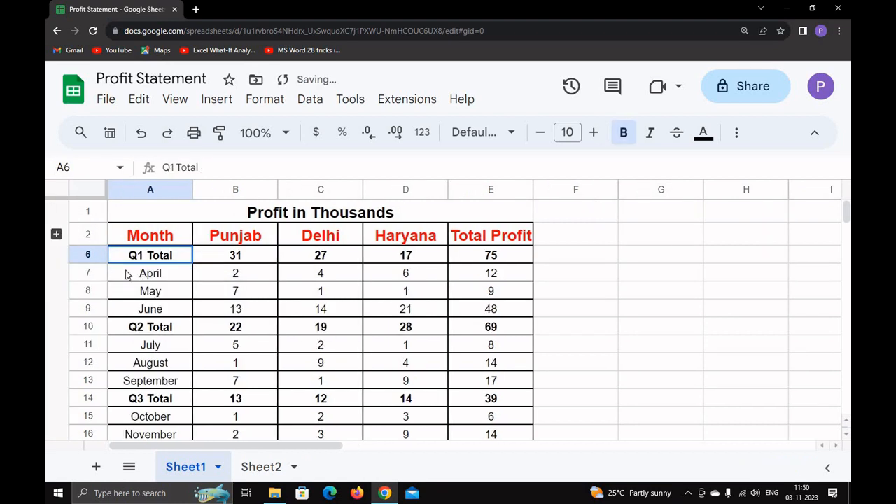
Step: Group rows 7–9 (April–June) and collapse them under Q2 Total
left_click_drag(130, 280, 486, 313)
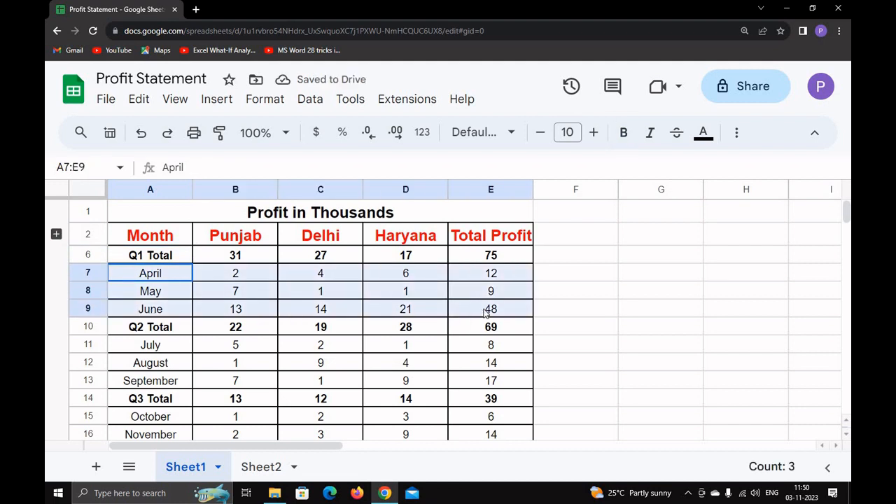
left_click(175, 98)
mouse_move(212, 182)
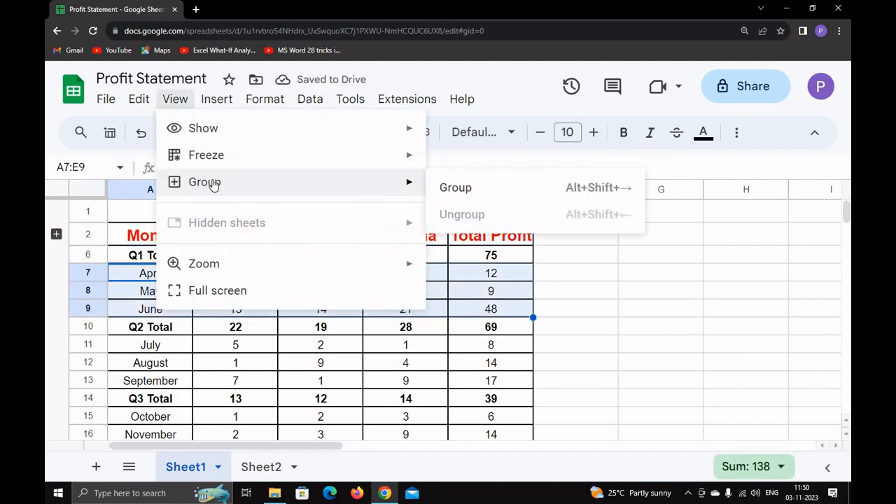
left_click(472, 187)
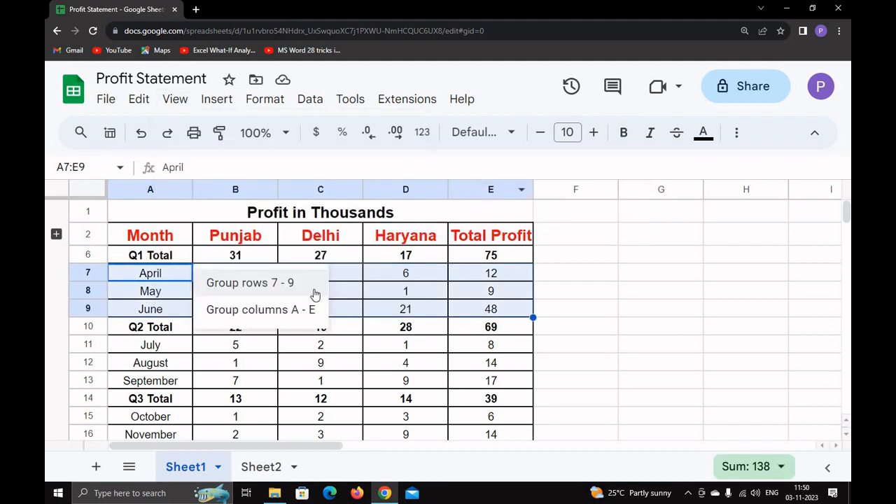
left_click(250, 284)
left_click(56, 255)
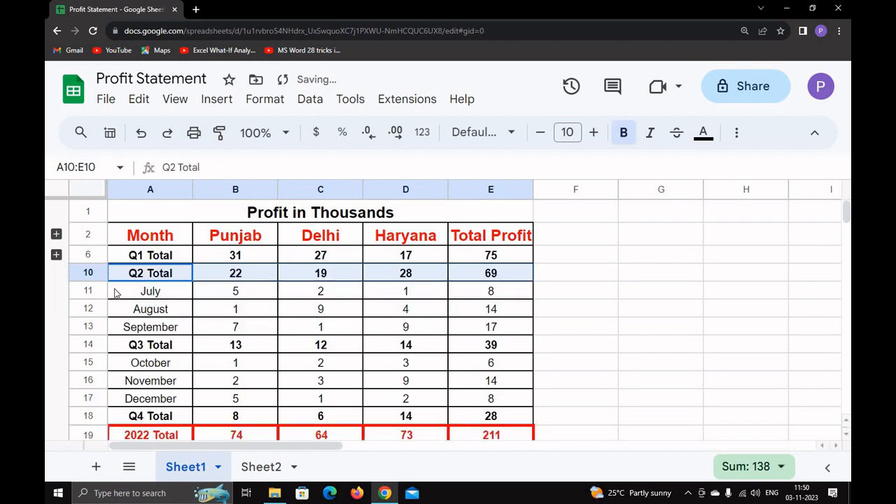
Step: Group rows 11–13 (July–September) and collapse them under Q3 Total
left_click_drag(118, 292, 130, 329)
left_click_drag(331, 331, 530, 334)
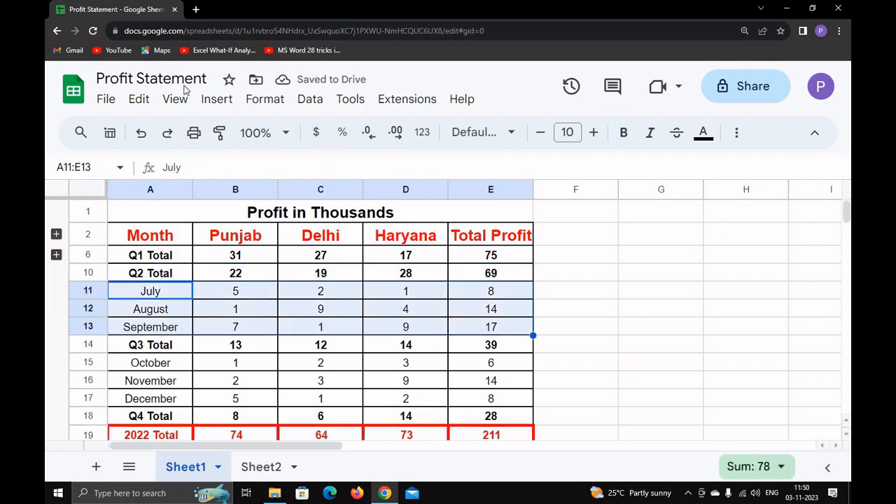
left_click(175, 98)
mouse_move(416, 187)
left_click(448, 186)
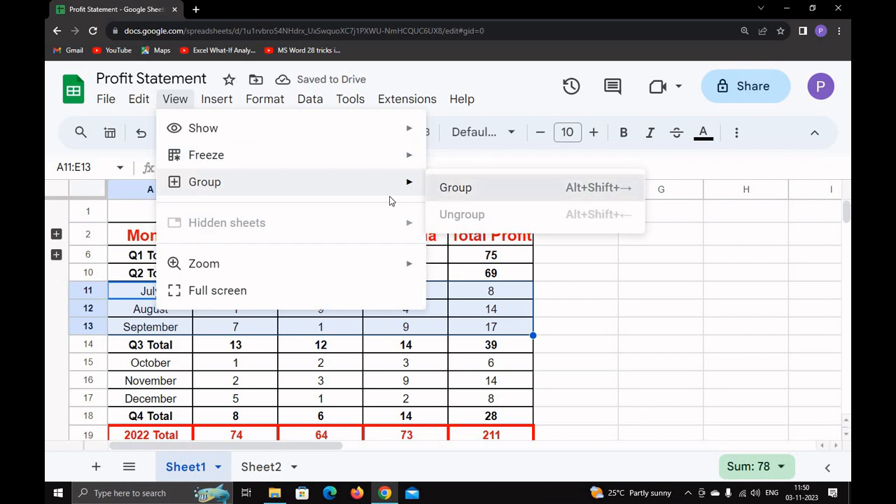
left_click(229, 305)
left_click(56, 273)
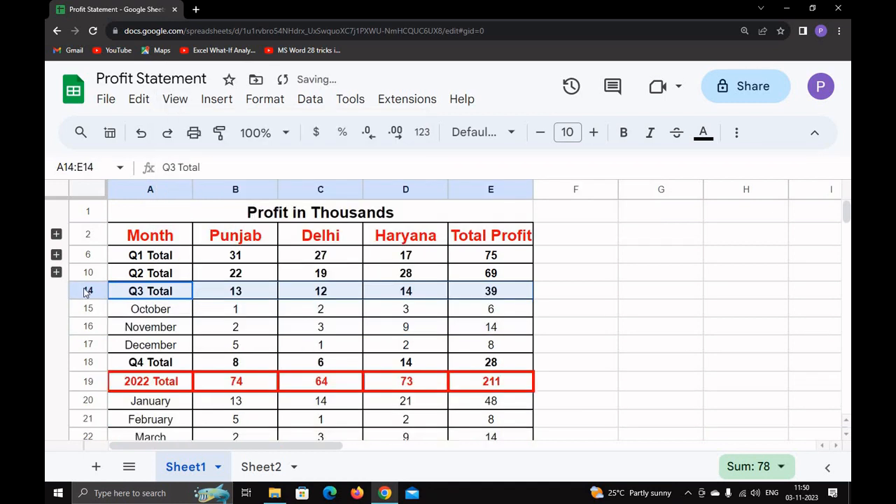
Step: Group rows 15–17 (October–December) and collapse them under Q4 Total
left_click_drag(119, 310, 518, 345)
left_click(175, 98)
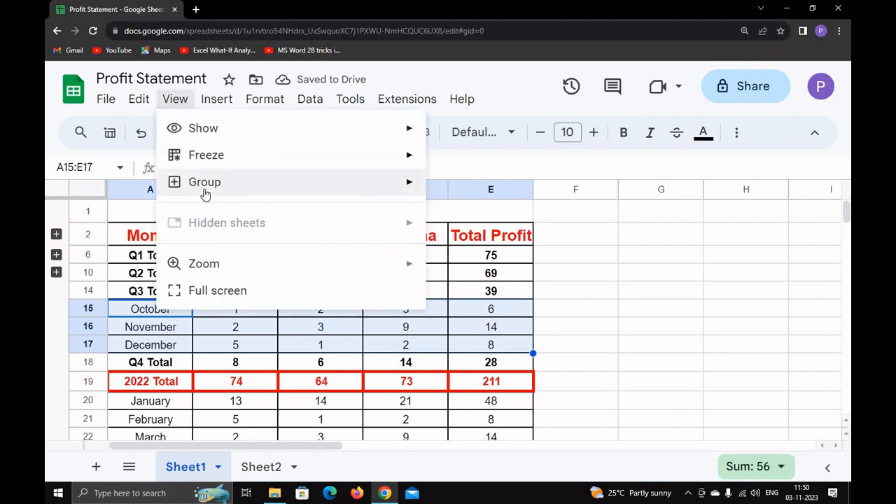
mouse_move(231, 188)
left_click(444, 189)
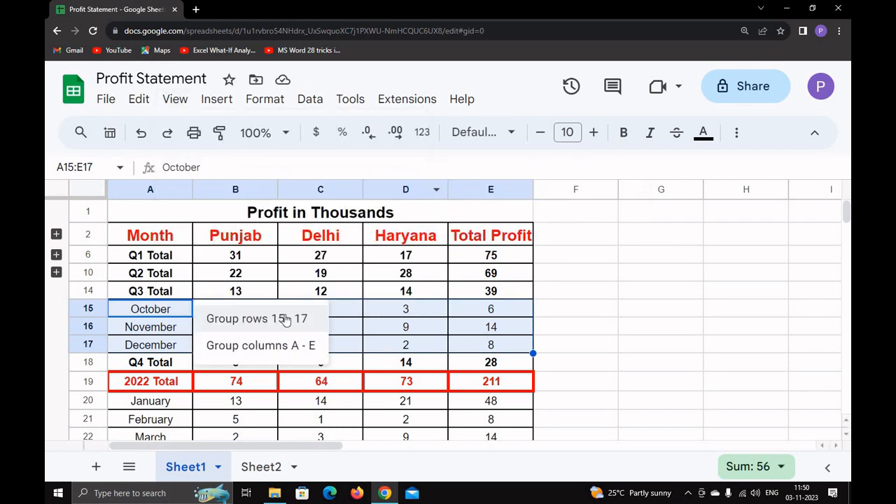
left_click(266, 323)
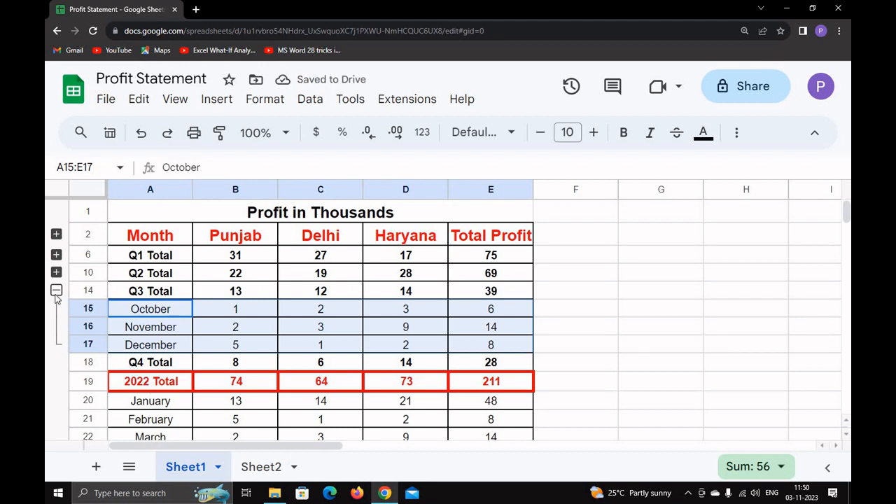
left_click(56, 290)
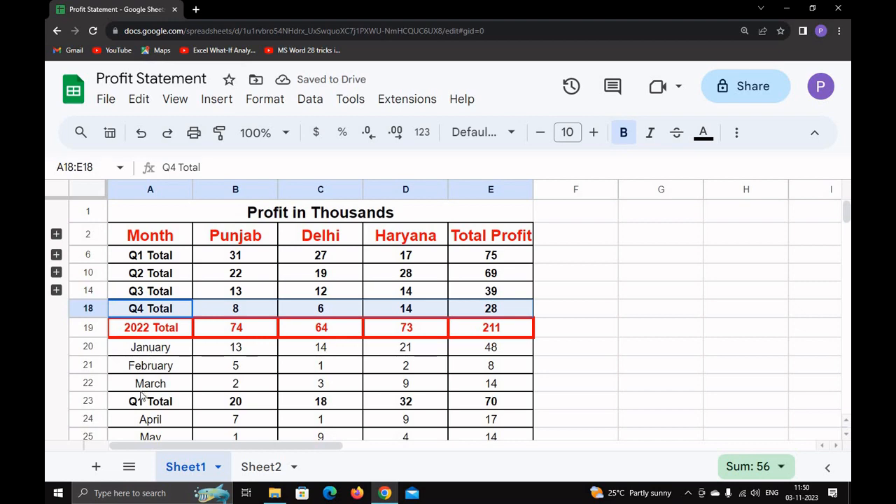
Step: Group the 2023 January–March rows 20–22 and collapse them
scroll(154, 371, "down", 4)
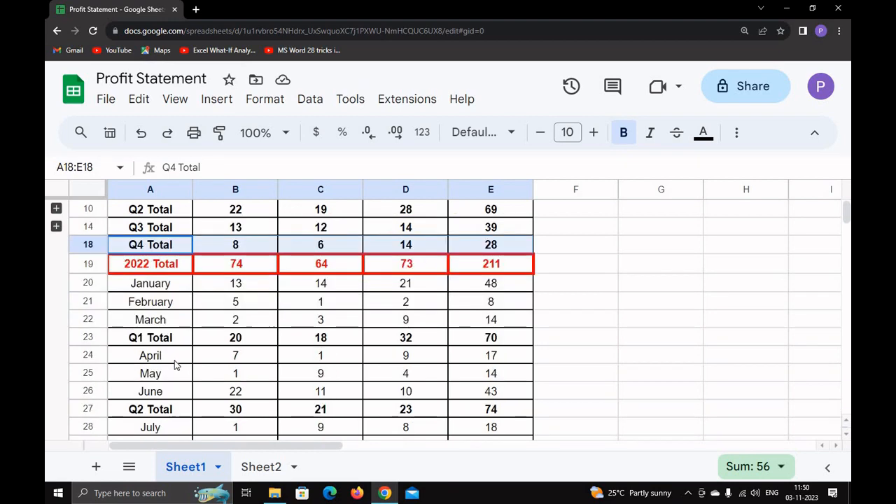
scroll(155, 419, "down", 1)
scroll(157, 419, "up", 4)
left_click_drag(137, 284, 490, 322)
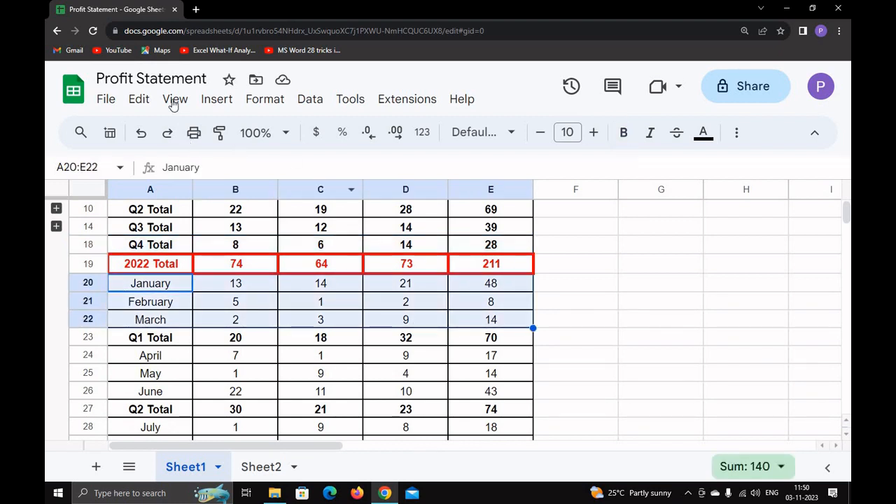
left_click(174, 99)
left_click(443, 185)
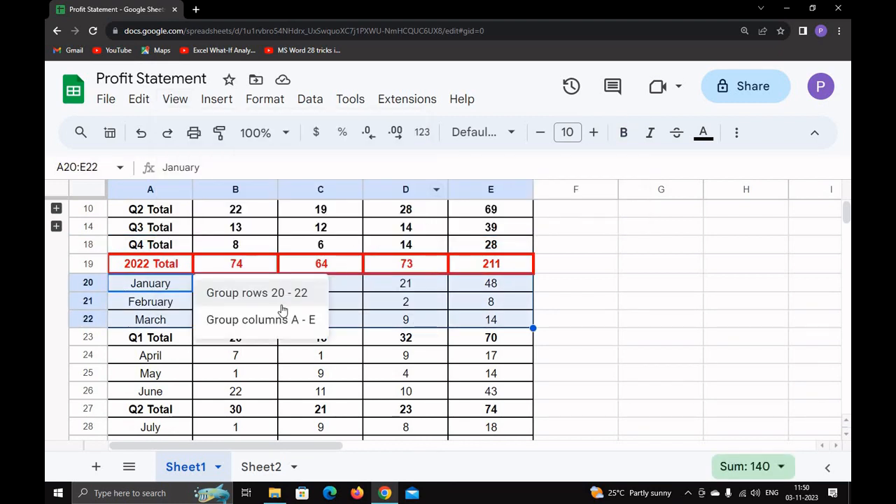
left_click(283, 294)
left_click(57, 264)
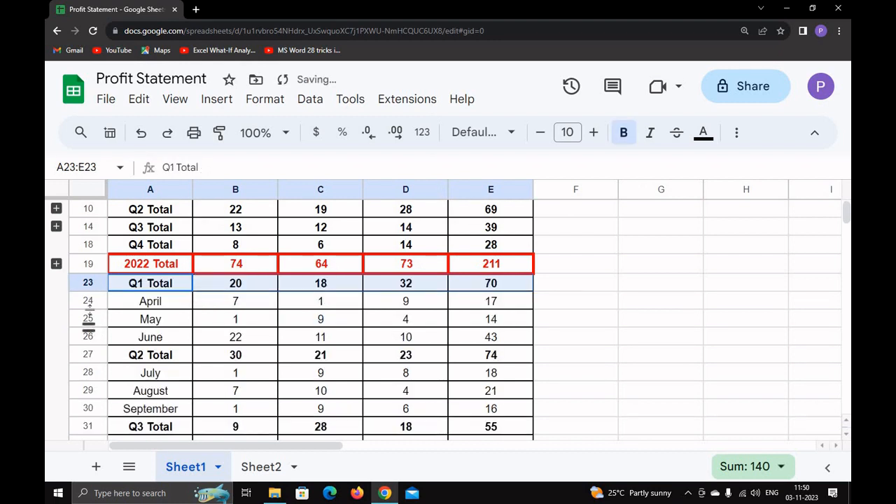
Step: Group the 2023 April–June rows 24–26 and collapse them
left_click_drag(88, 303, 88, 335)
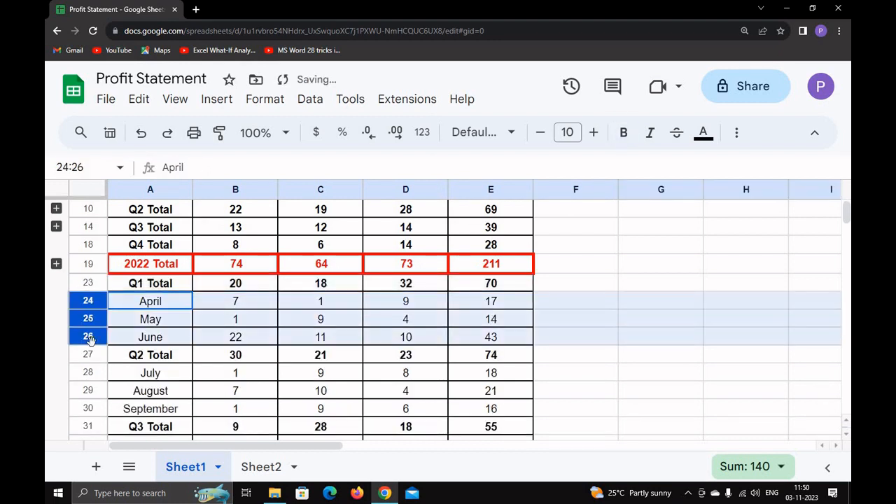
left_click(174, 99)
mouse_move(240, 182)
left_click(462, 186)
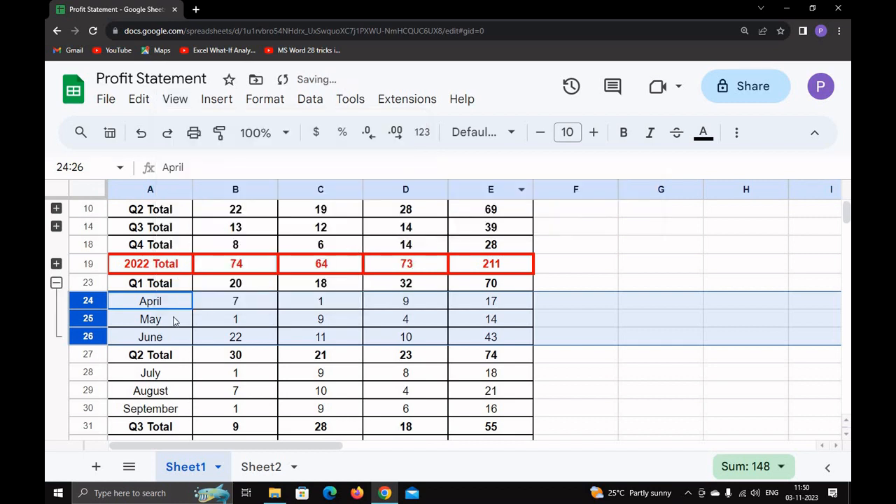
left_click(57, 283)
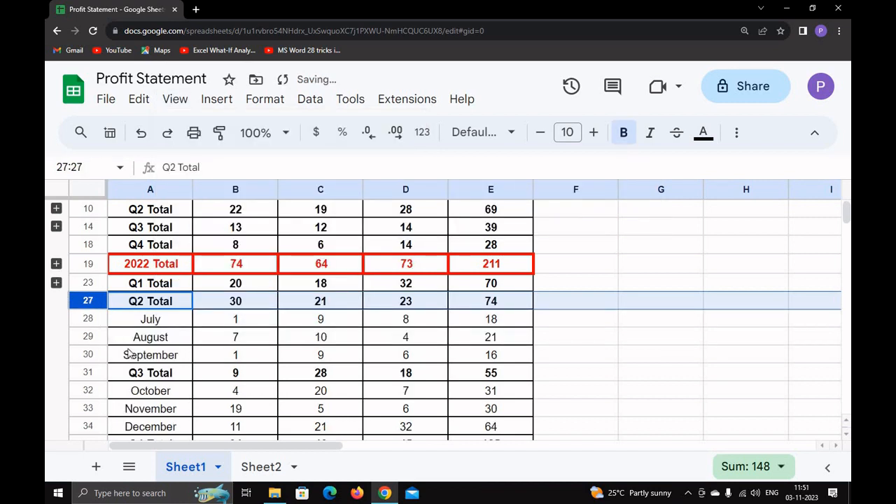
Step: Group the 2023 July–September rows 28–30 and collapse them
left_click_drag(144, 319, 144, 355)
left_click(175, 99)
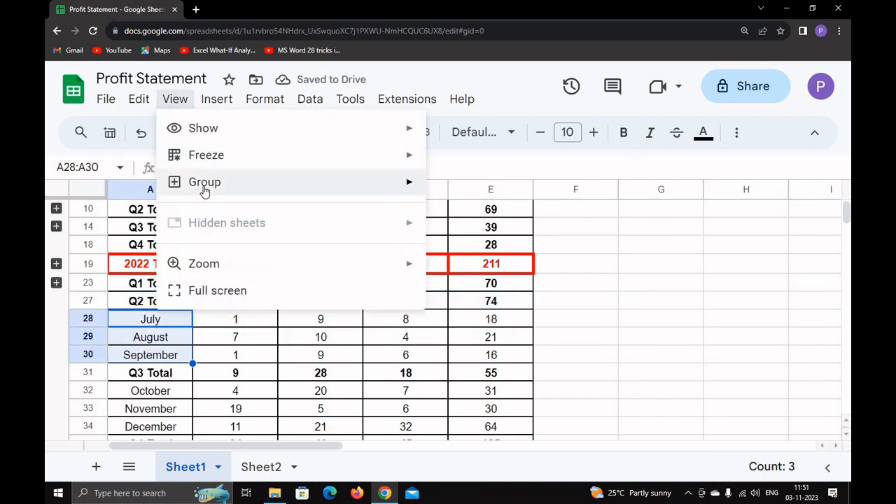
mouse_move(210, 191)
left_click(442, 189)
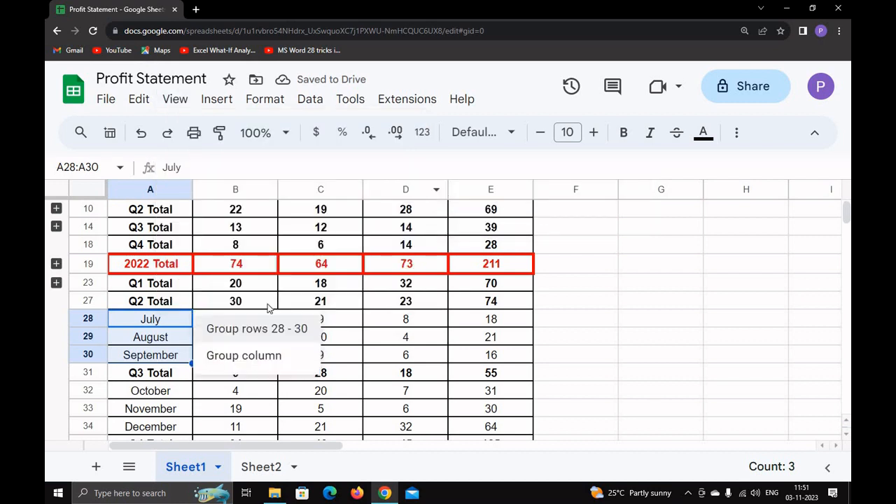
left_click(231, 335)
left_click(56, 301)
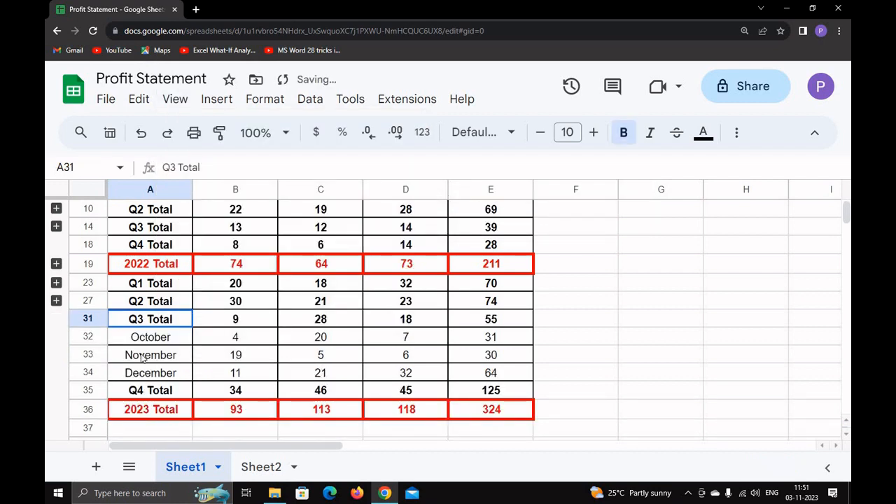
Step: Group the 2023 October–December rows 32–34 and collapse them
left_click_drag(129, 341, 130, 374)
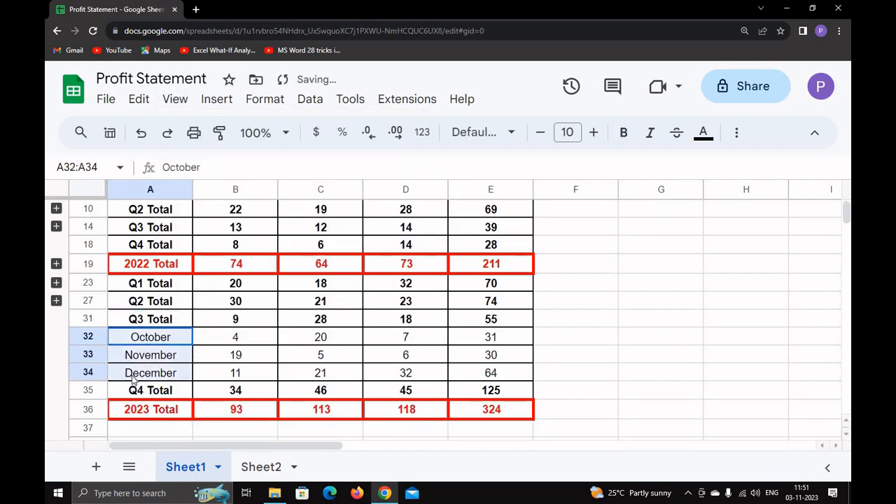
left_click(175, 99)
mouse_move(392, 185)
left_click(452, 186)
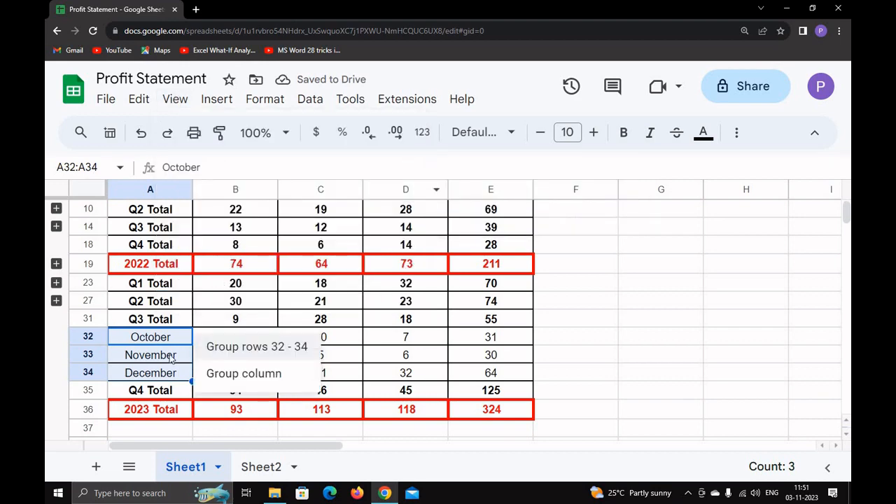
left_click(231, 353)
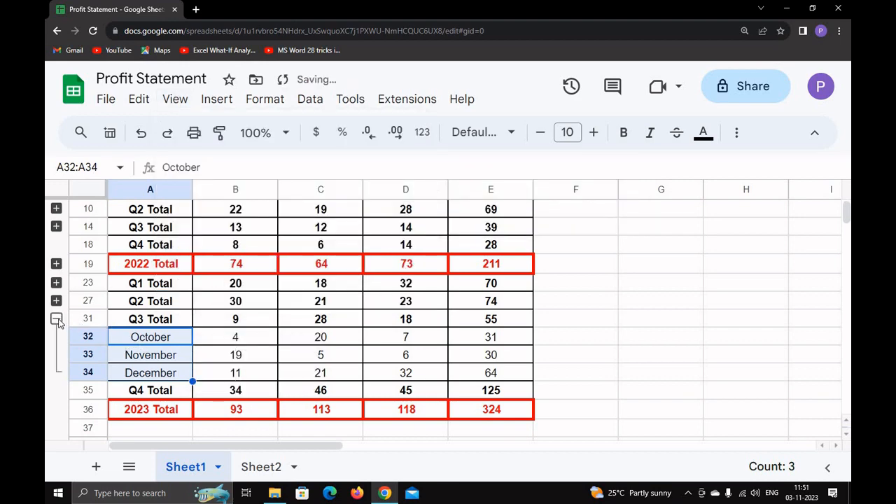
left_click(57, 318)
scroll(164, 315, "up", 3)
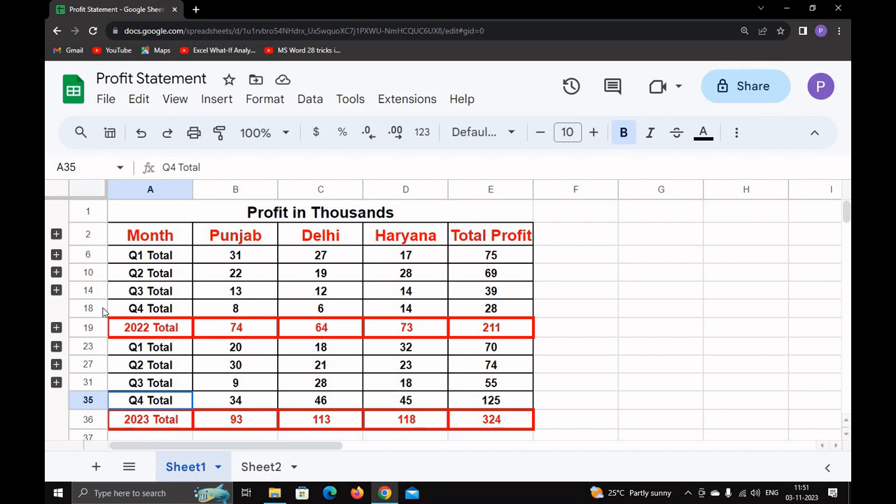
left_click(56, 272)
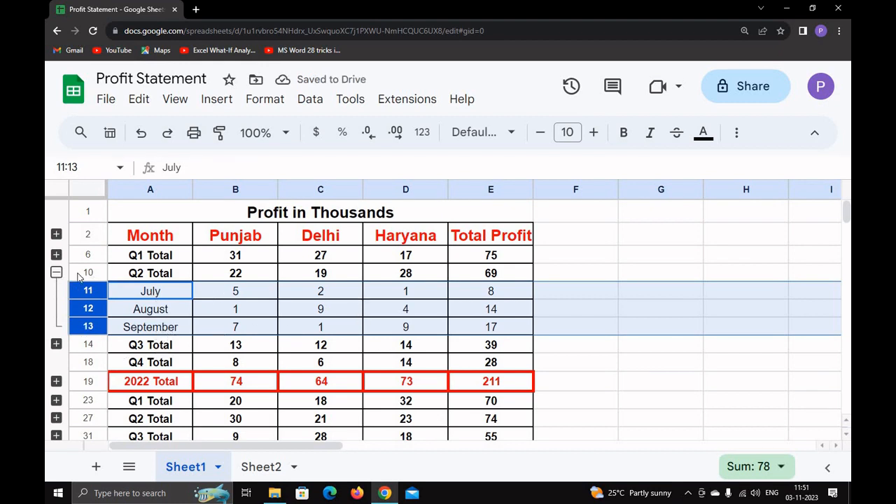
left_click(56, 272)
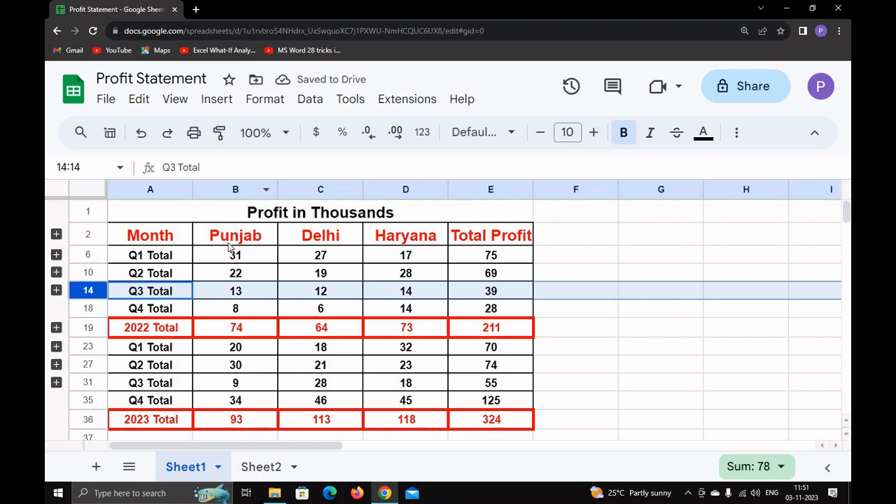
Step: Group region columns B–D from the B2:D18 selection and collapse them
left_click_drag(230, 241, 411, 324)
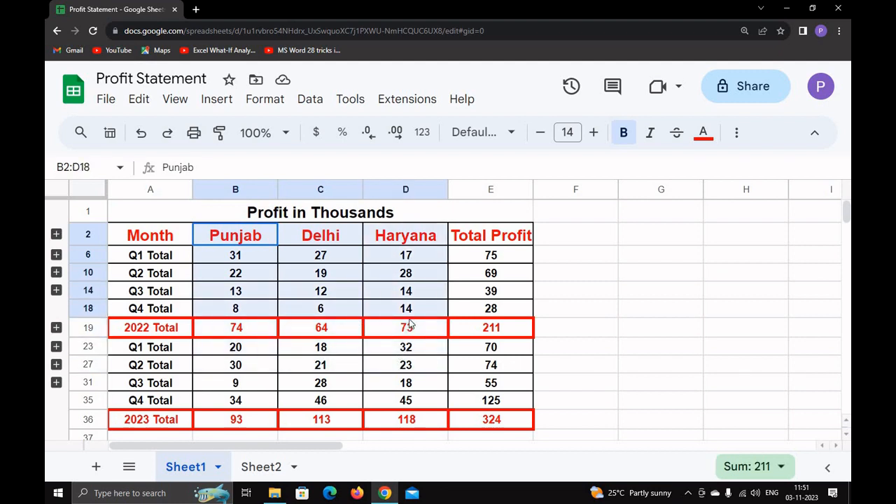
left_click(175, 99)
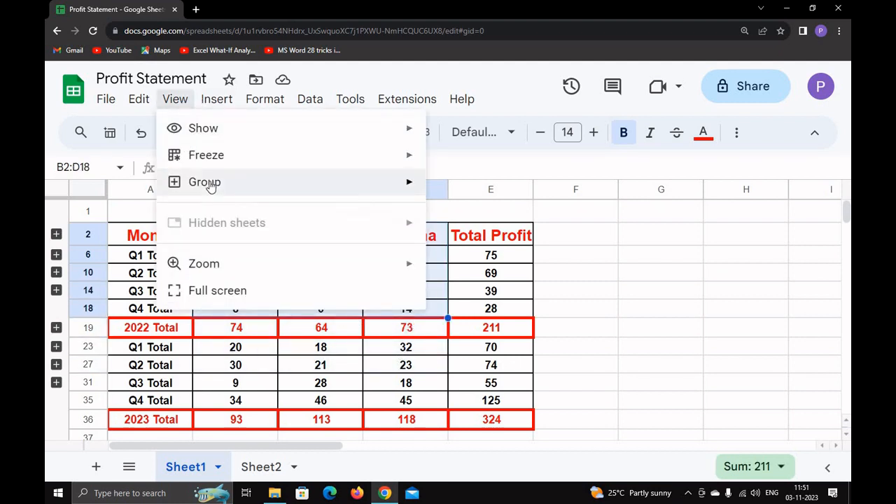
mouse_move(210, 183)
left_click(468, 192)
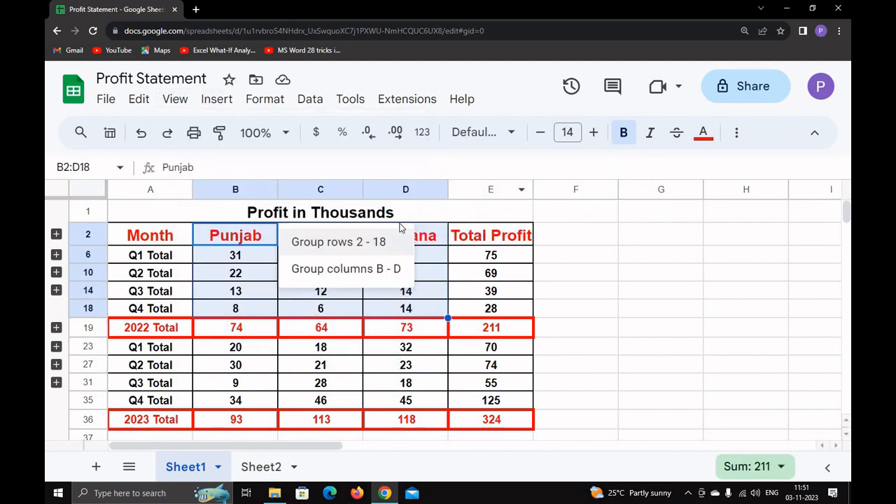
left_click(363, 269)
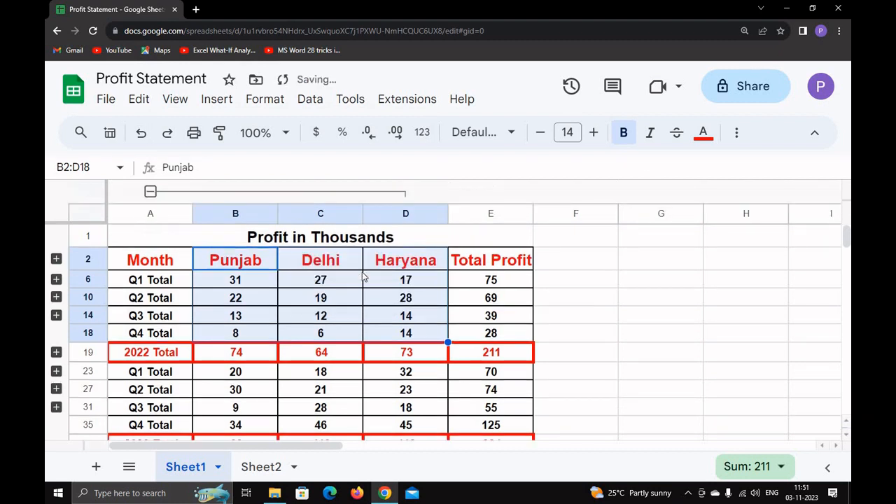
left_click(147, 191)
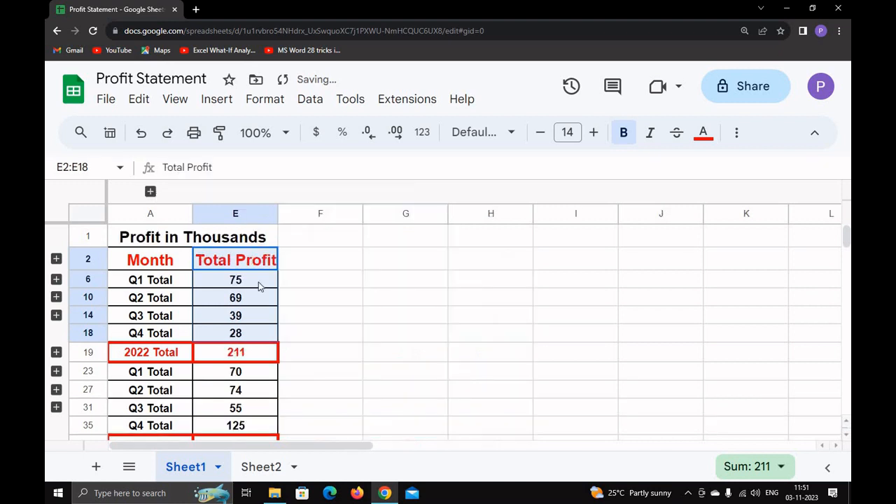
Step: Widen the Total Profit column and recheck the region group, leaving it collapsed
left_click_drag(292, 213, 304, 213)
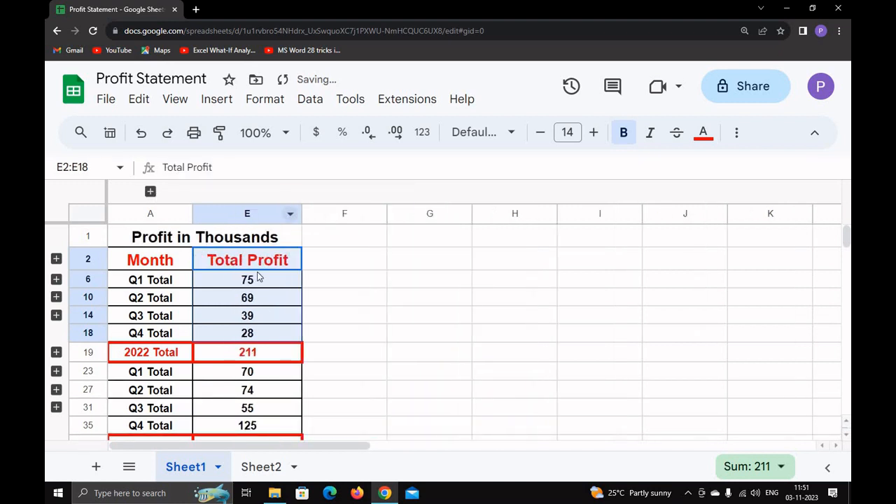
left_click(150, 191)
left_click(151, 192)
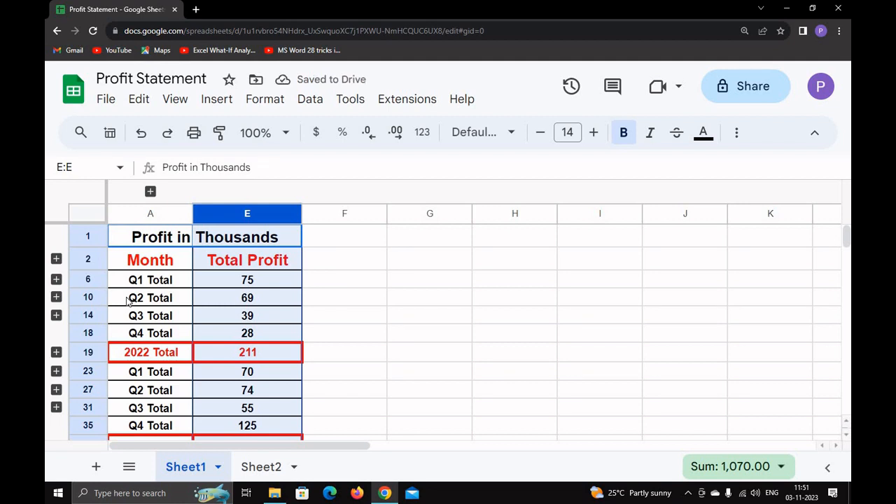
Step: On Sheet2, test the 2022 outline buttons, ending with 2022 collapsed to its total
left_click(261, 478)
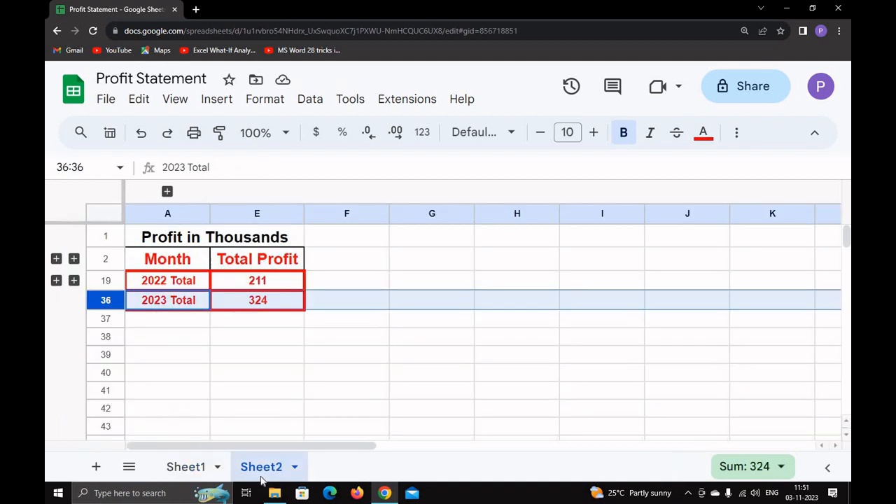
left_click(56, 259)
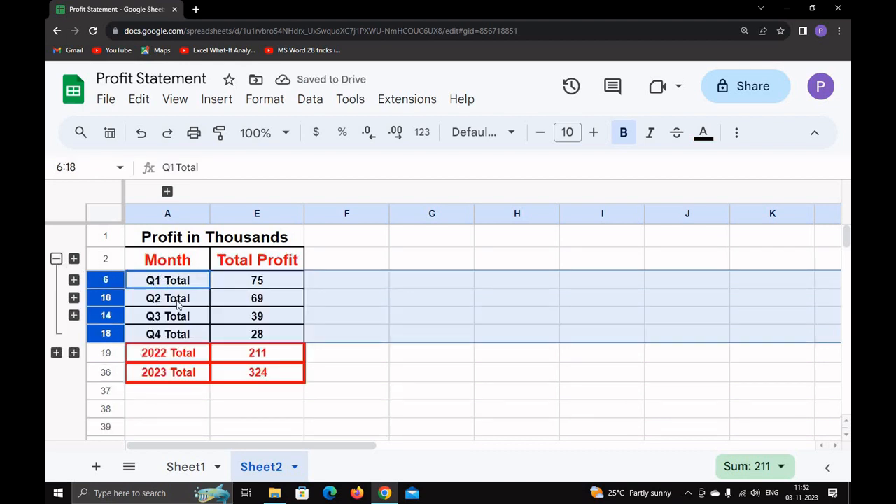
left_click(74, 259)
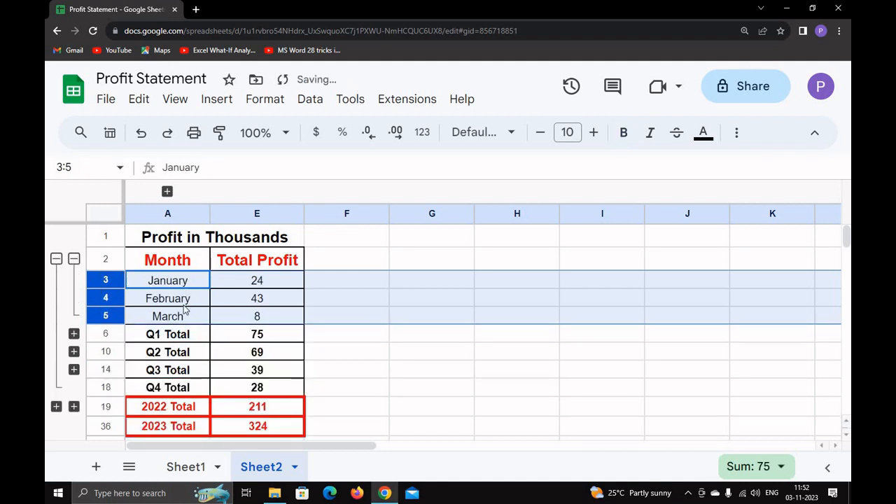
left_click(73, 258)
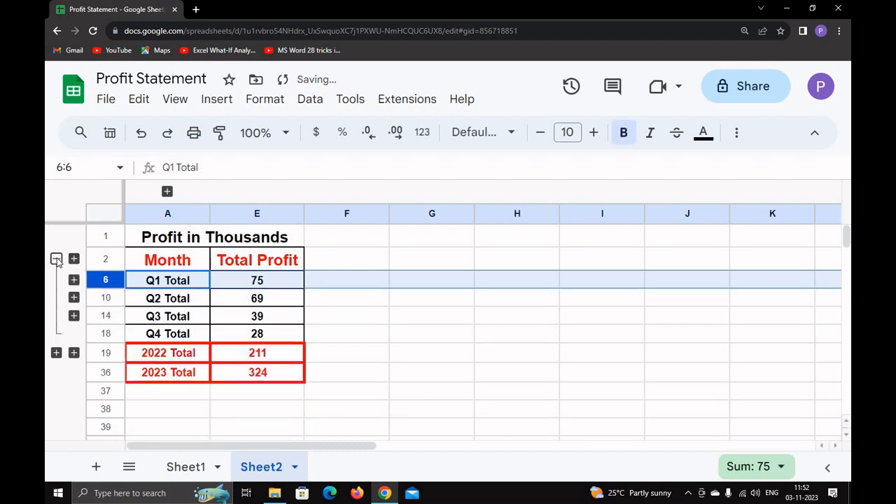
left_click(56, 259)
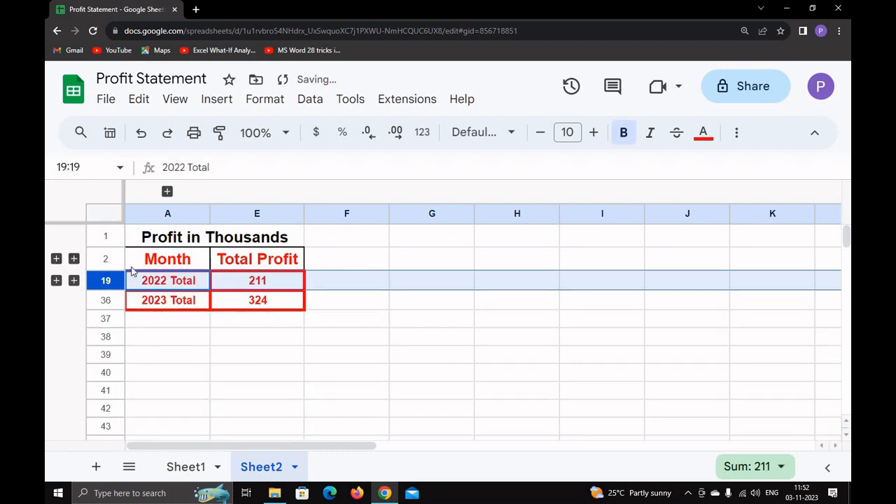
left_click(74, 259)
left_click(56, 259)
left_click(56, 259)
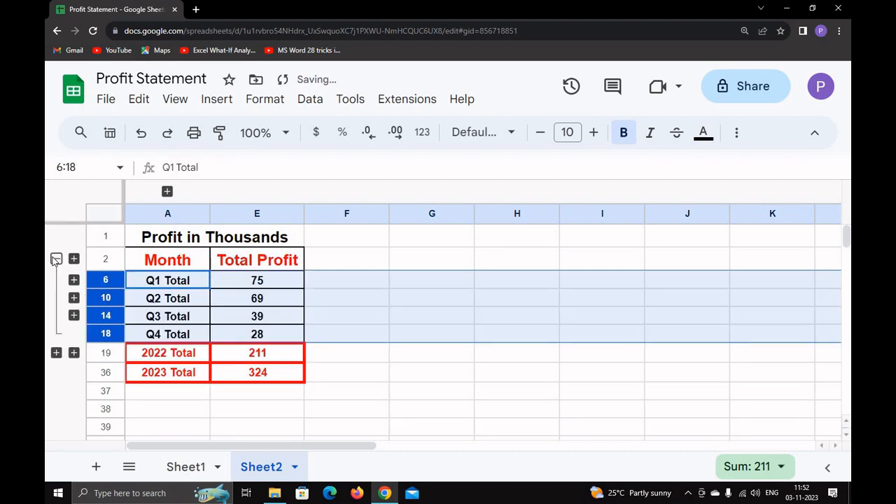
left_click(56, 259)
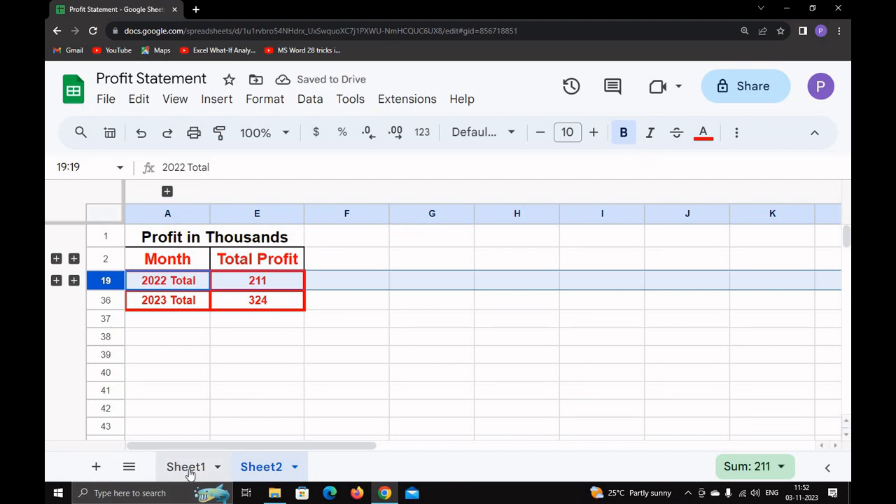
Step: On Sheet1, expand the four 2022 quarter groups and select rows 3–18
left_click(188, 469)
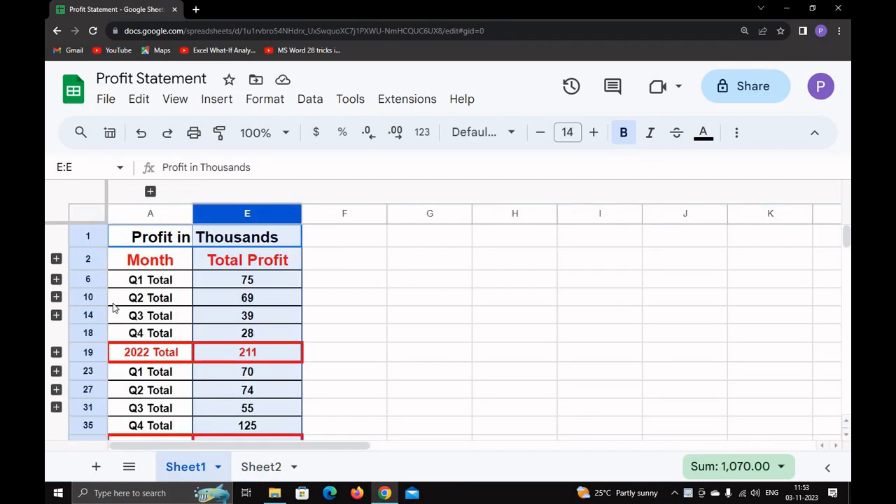
left_click(56, 259)
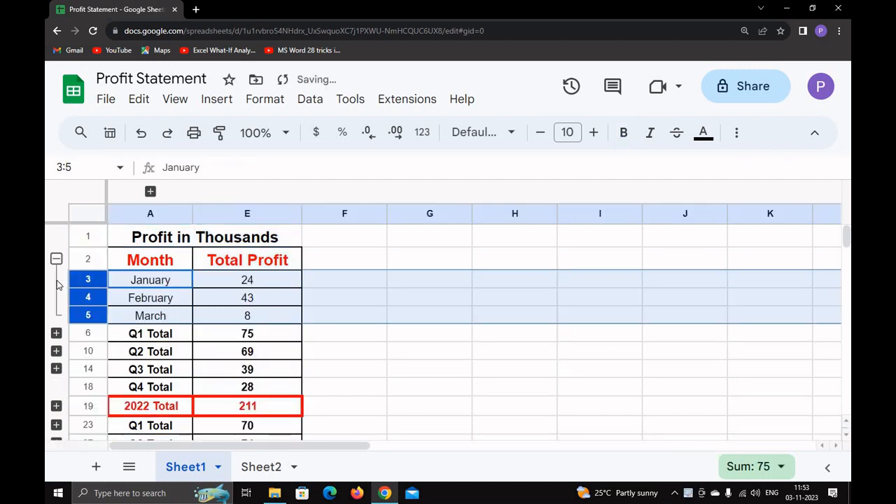
left_click(56, 334)
left_click(56, 405)
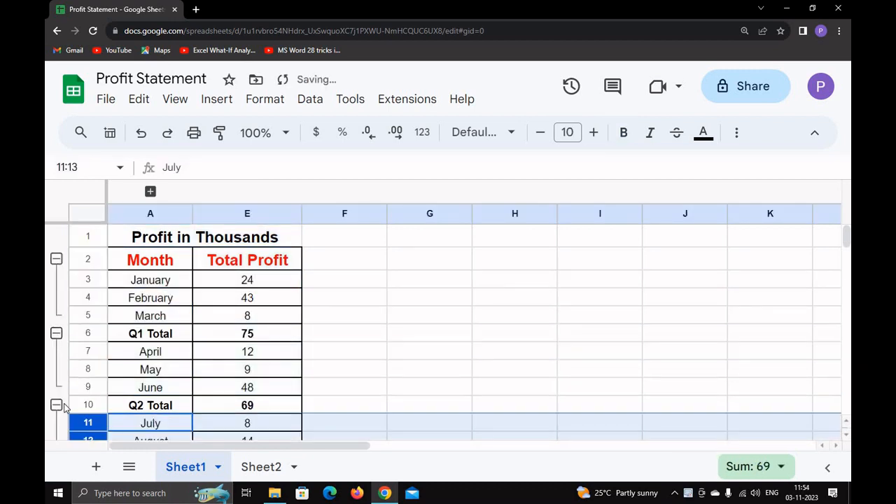
left_click(56, 413)
scroll(100, 290, "up", 2)
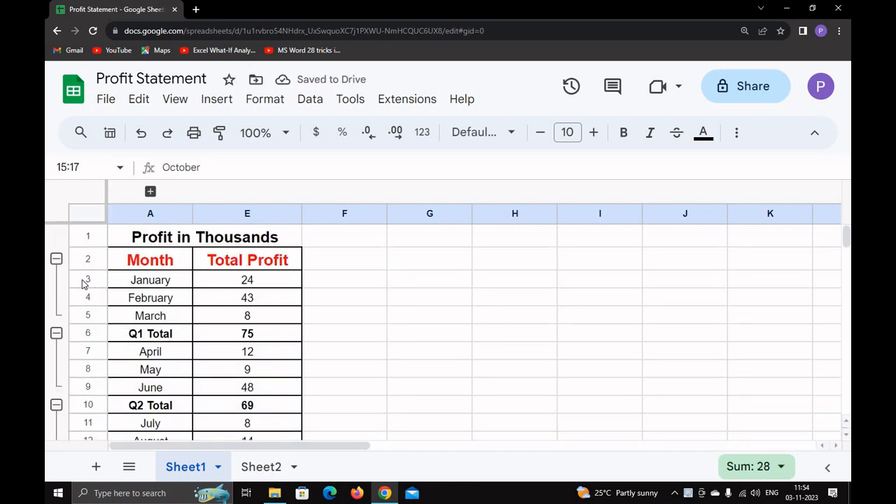
left_click_drag(81, 282, 169, 381)
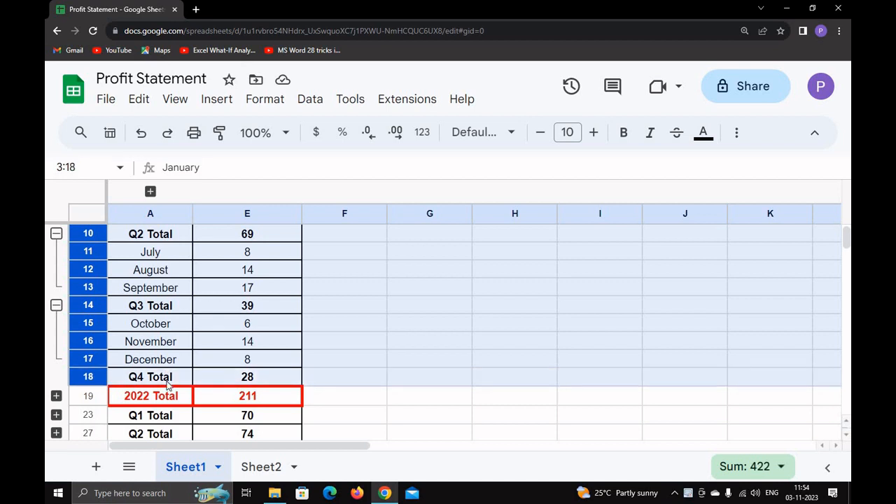
Step: Group rows 3–18 under 2022 Total and collapse each quarter, leaving Q1–Q4 totals showing
left_click(175, 102)
mouse_move(203, 184)
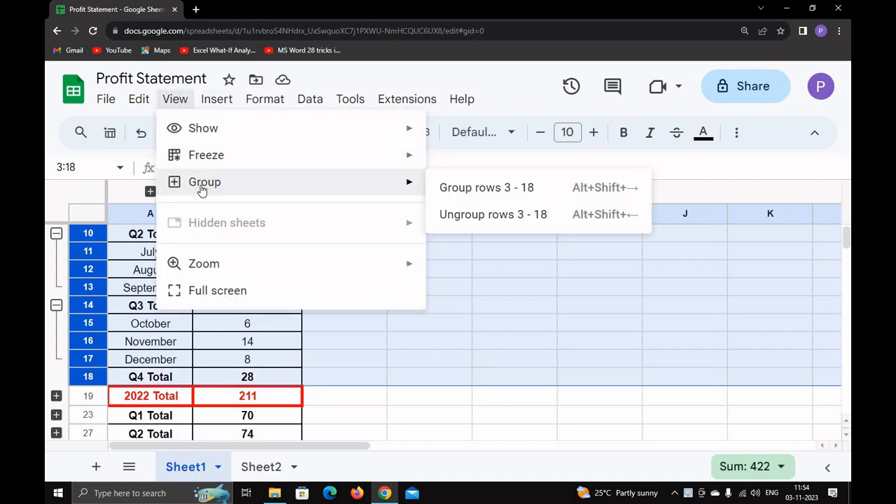
left_click(469, 191)
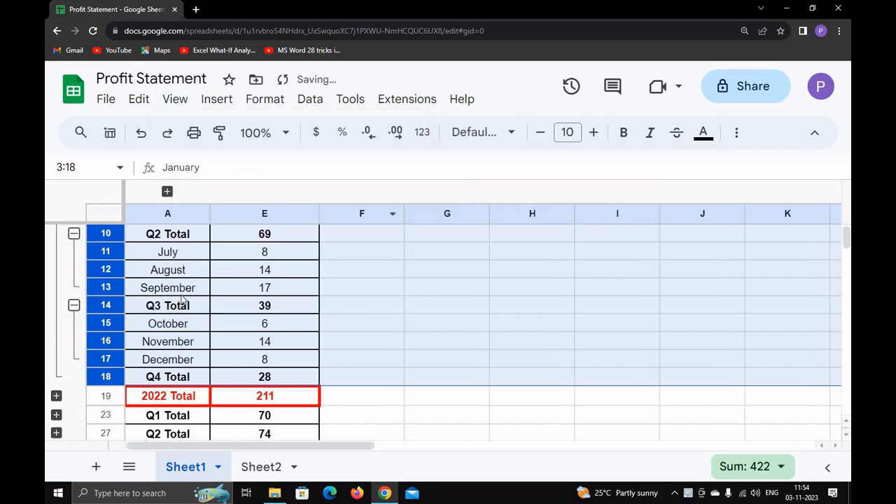
scroll(183, 299, "up", 3)
left_click(74, 259)
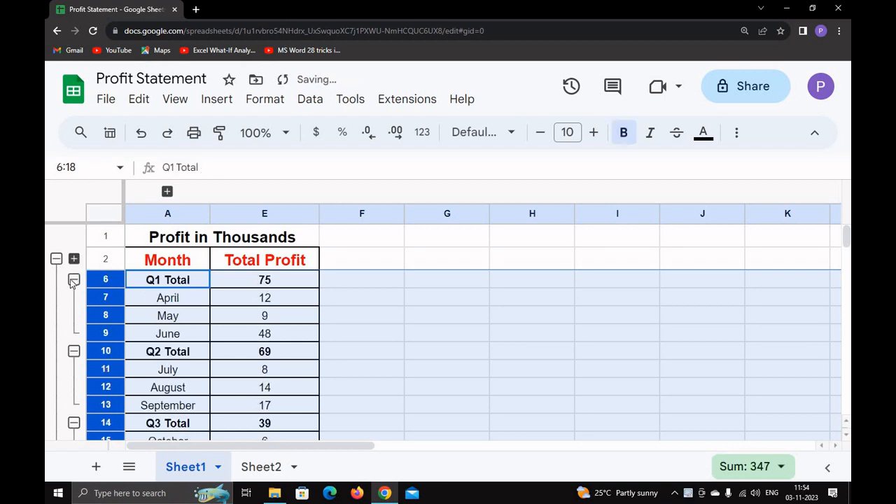
left_click(74, 279)
left_click(73, 297)
left_click(74, 315)
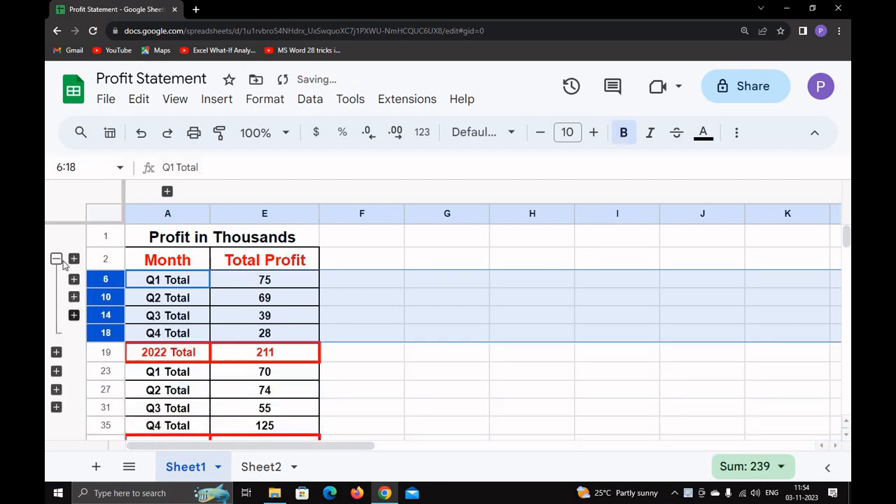
left_click(56, 259)
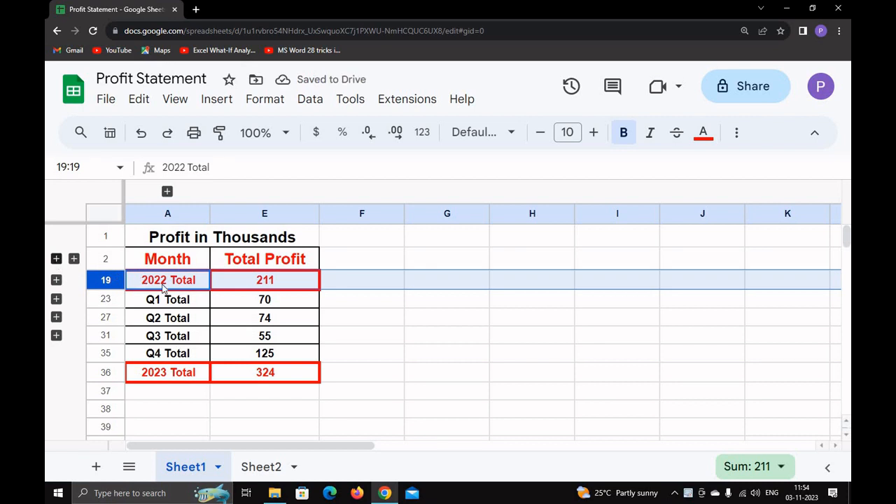
left_click(56, 259)
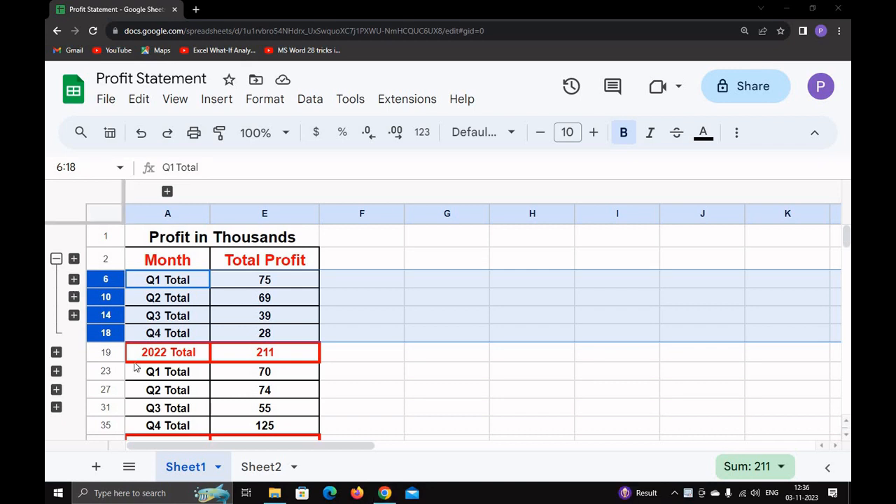
scroll(150, 353, "down", 2)
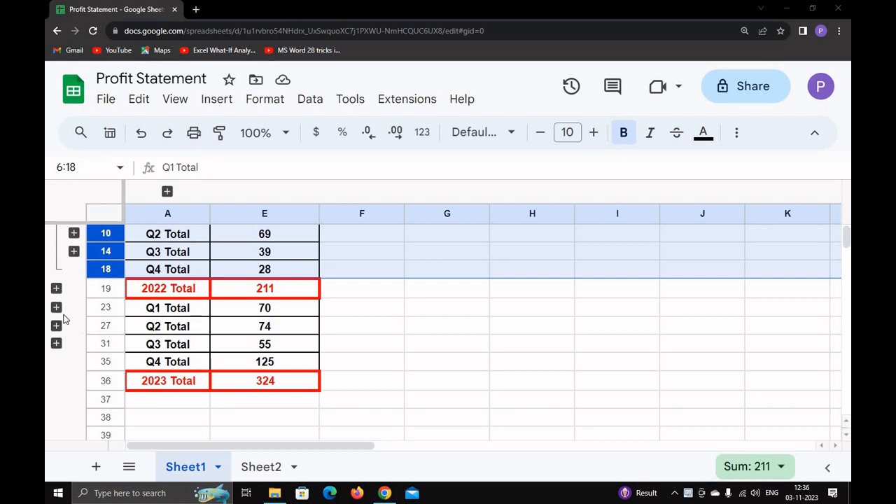
Step: Expand the 2023 quarter groups at rows 19, 23, 27, 31 and select rows 20–35
left_click(56, 288)
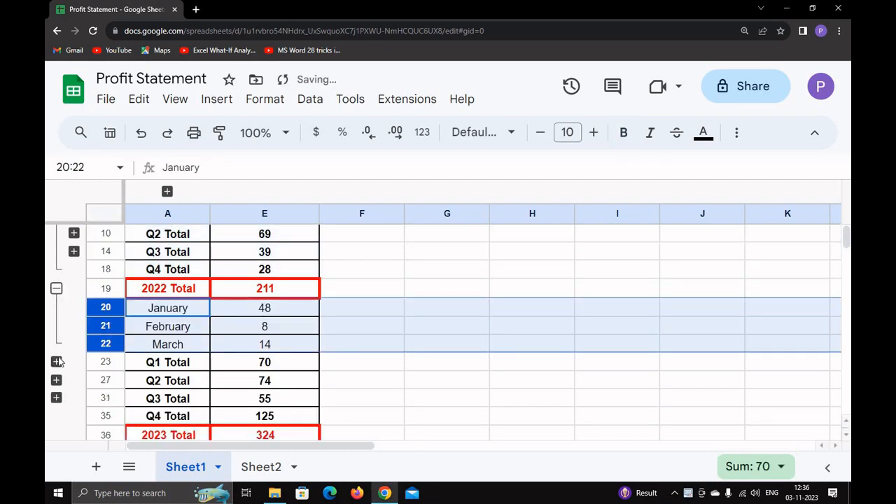
left_click(56, 361)
left_click(56, 416)
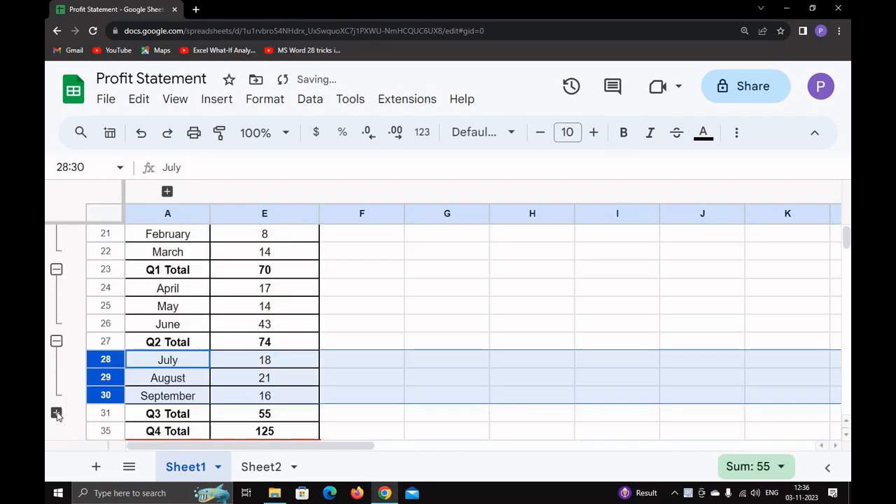
left_click(56, 414)
scroll(112, 346, "up", 2)
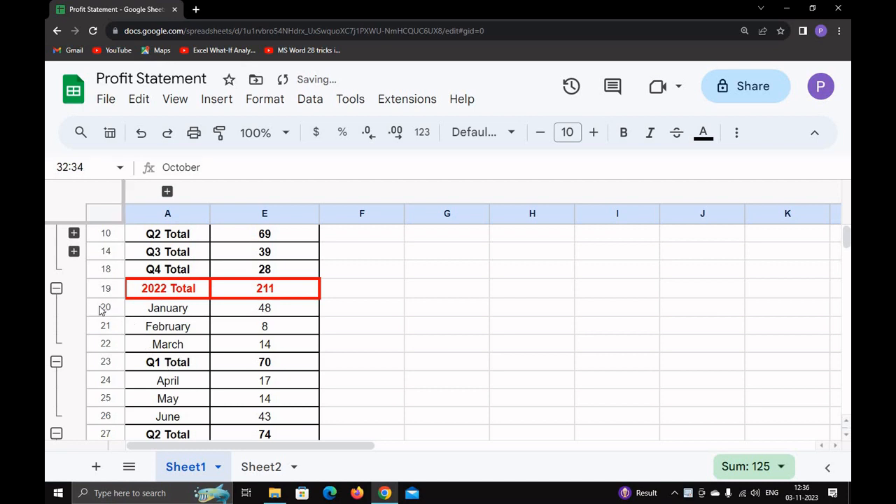
left_click_drag(101, 311, 181, 290)
scroll(187, 399, "up", 5)
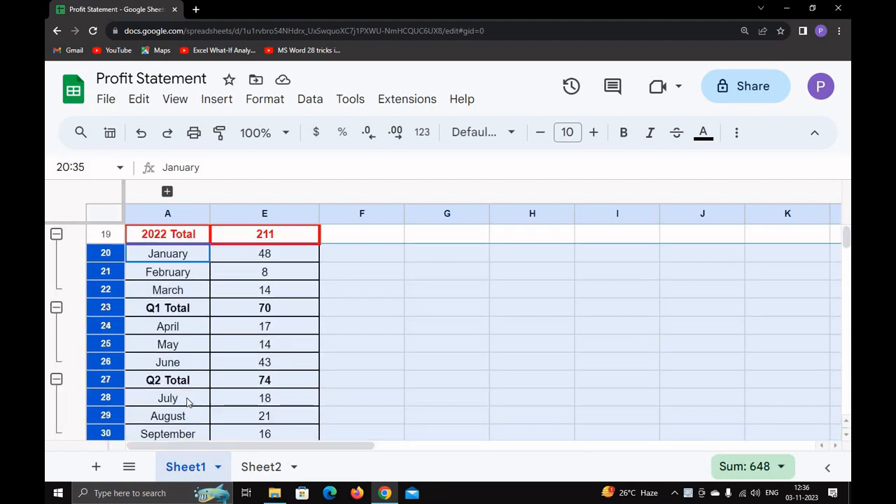
Step: Group rows 20–35 as one 2023 block, collapse its quarters, then collapse it to Total 324
left_click(175, 100)
mouse_move(232, 185)
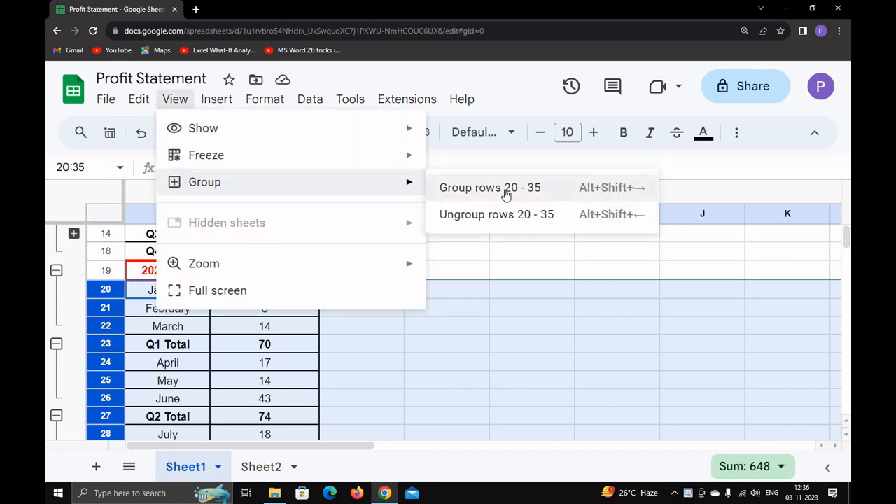
left_click(506, 189)
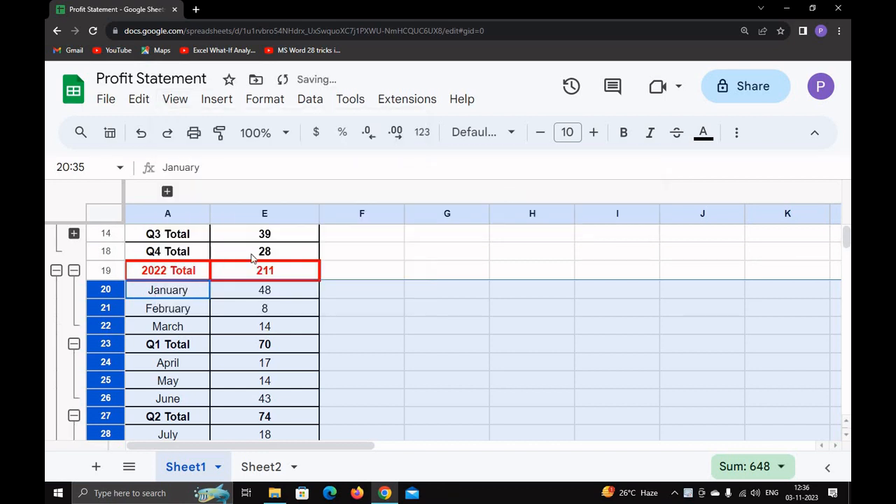
left_click(73, 270)
left_click(74, 290)
left_click(74, 308)
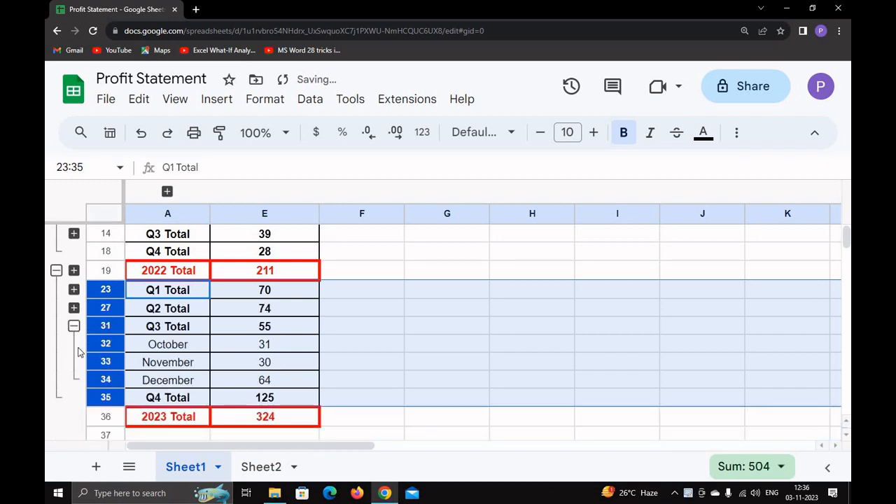
left_click(74, 326)
left_click(56, 270)
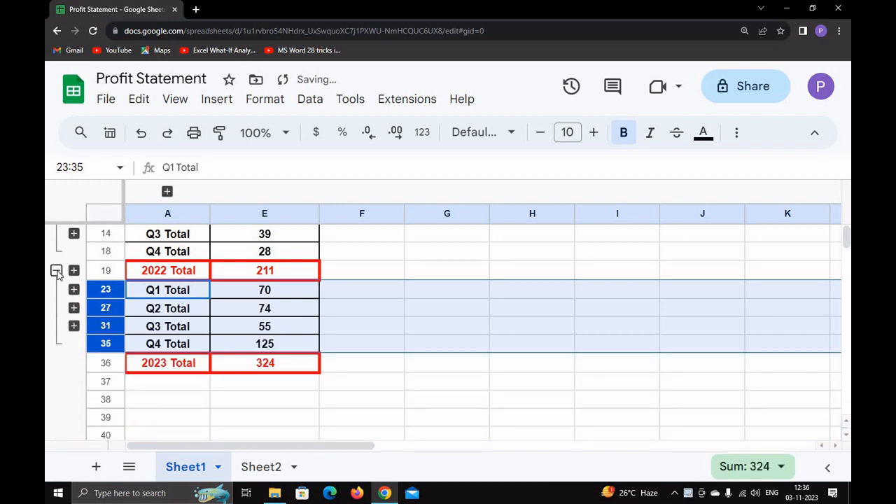
scroll(156, 382, "up", 2)
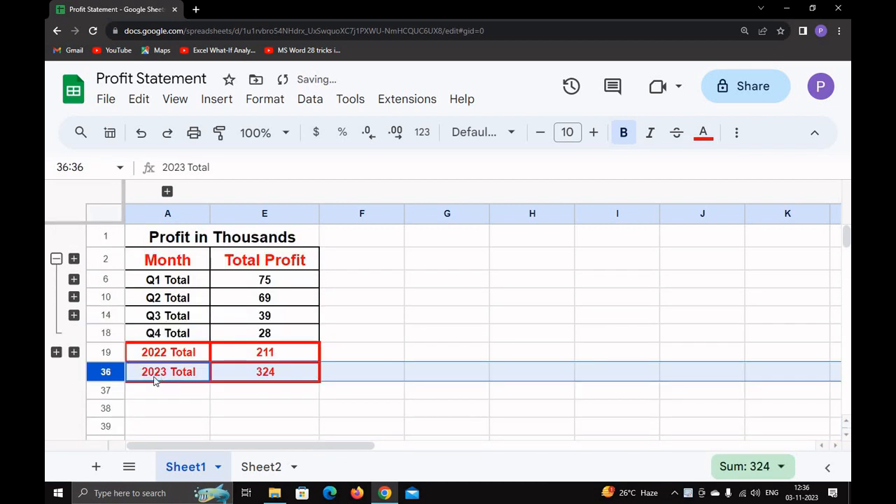
Step: Reopen 2022 to its quarter totals and the January–March rows
left_click(56, 258)
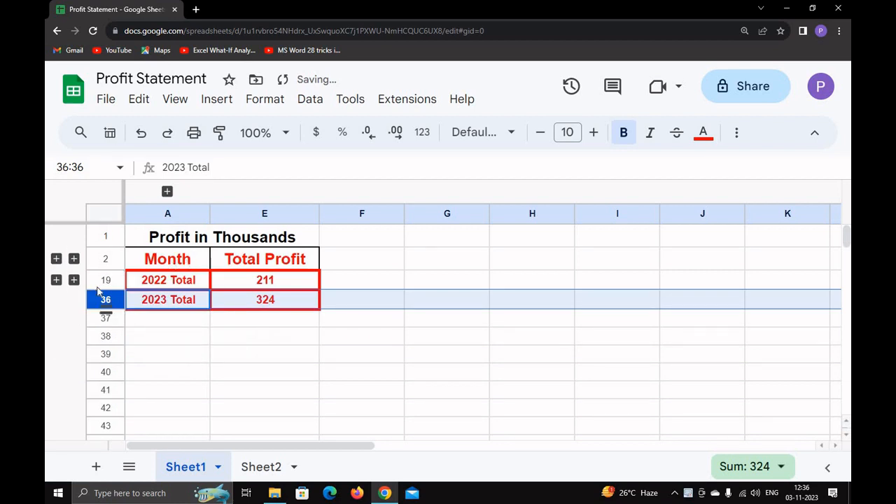
left_click(56, 259)
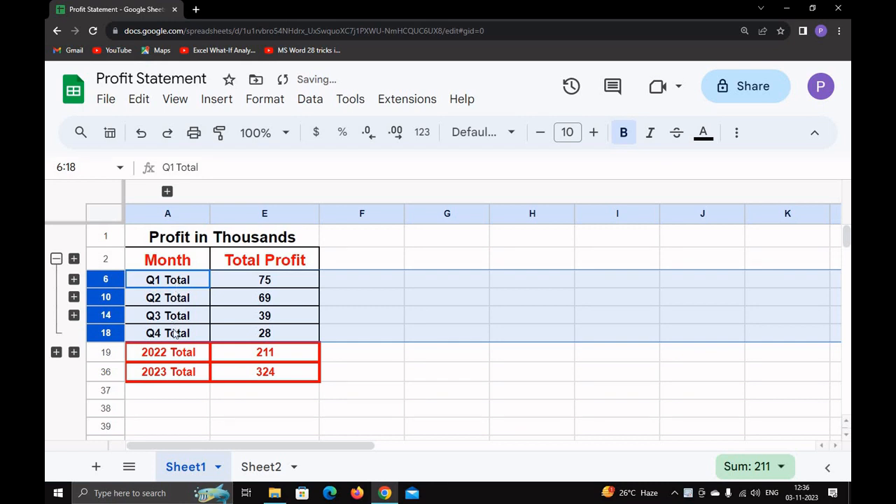
left_click(73, 259)
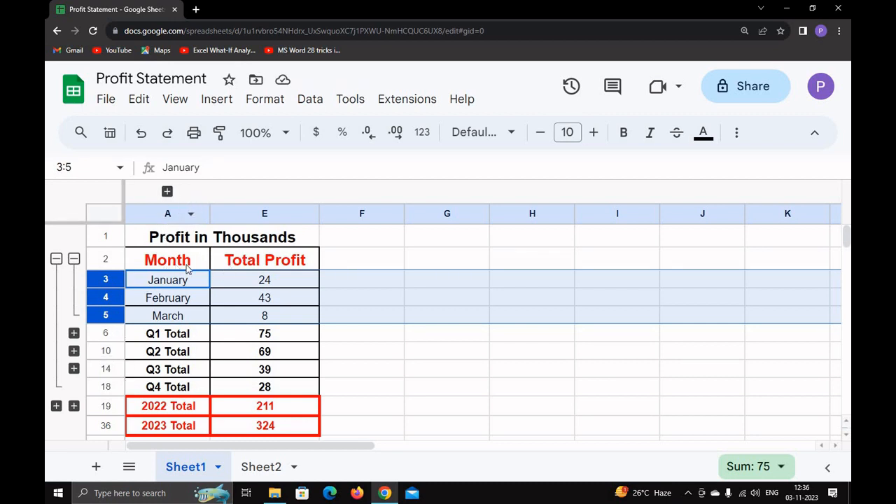
Step: Show and hide the Punjab, Delhi and Haryana columns, then collapse 2022's January–March and quarterly rows
left_click(167, 191)
left_click(167, 191)
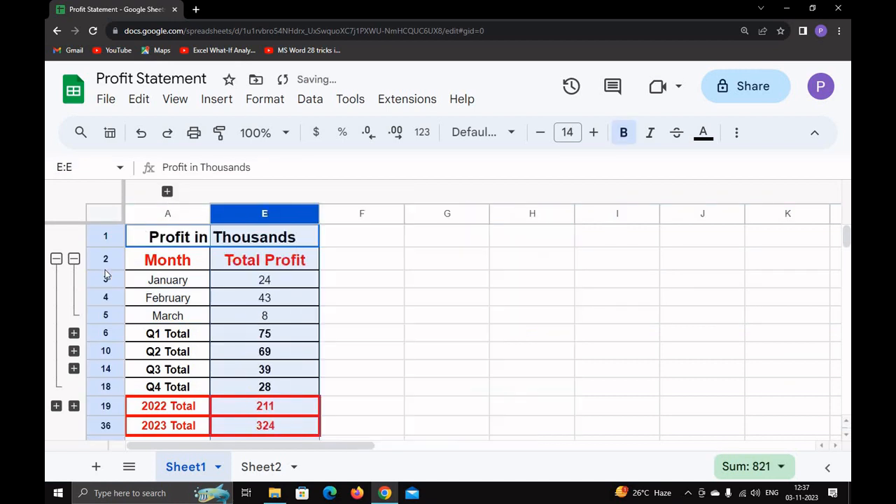
left_click(74, 259)
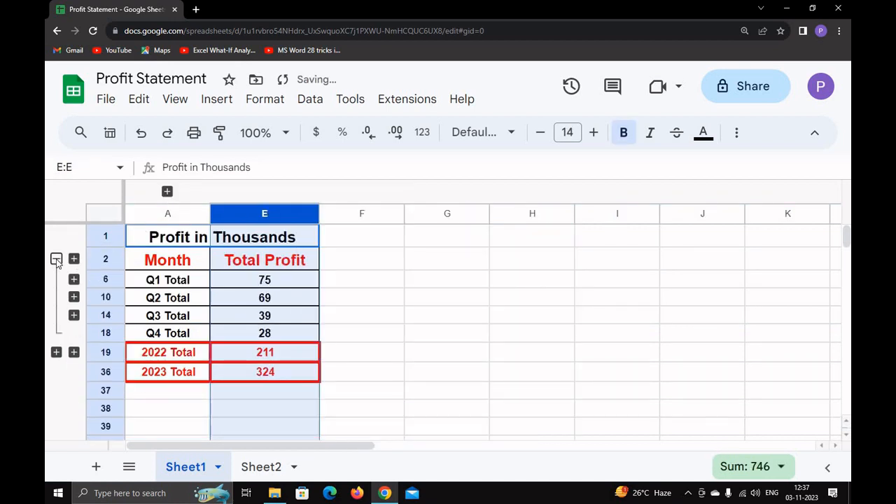
left_click(56, 259)
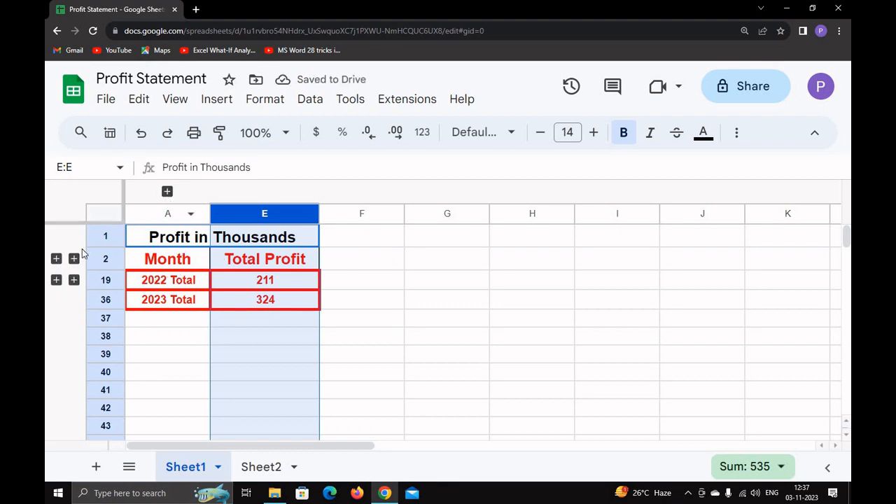
Step: Retoggle the region columns and 2022 month groups, leaving Q1–Q4 totals 75, 69, 39, 28 visible
left_click(168, 192)
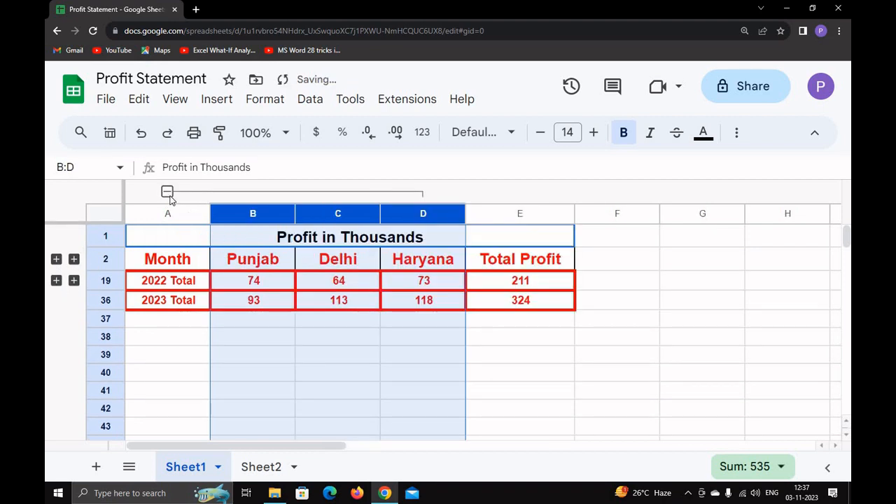
left_click(167, 192)
left_click(74, 259)
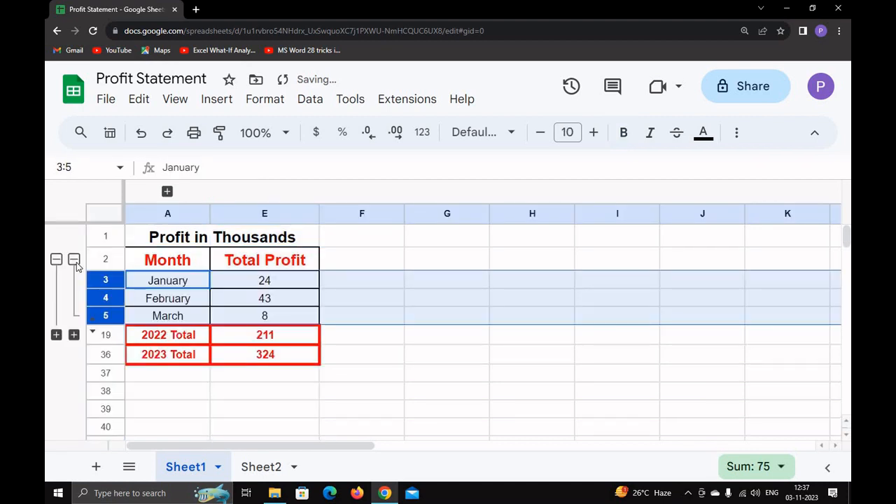
left_click(74, 260)
left_click(56, 260)
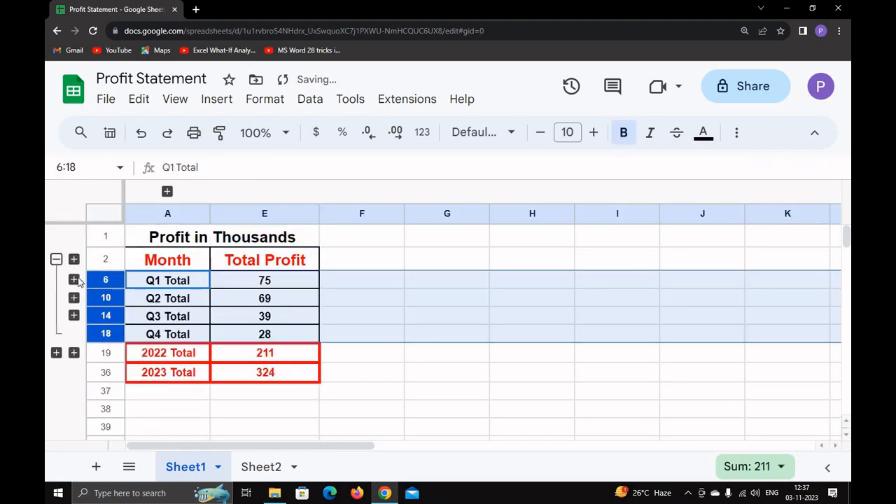
left_click(74, 280)
left_click(73, 279)
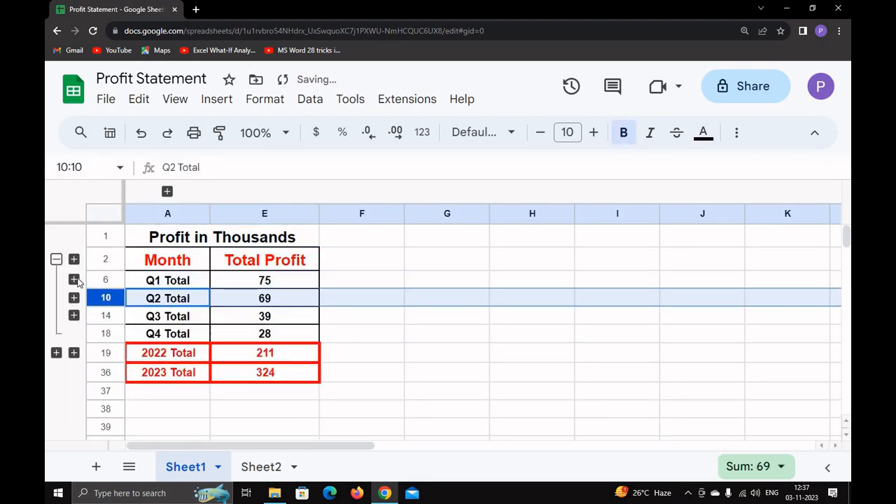